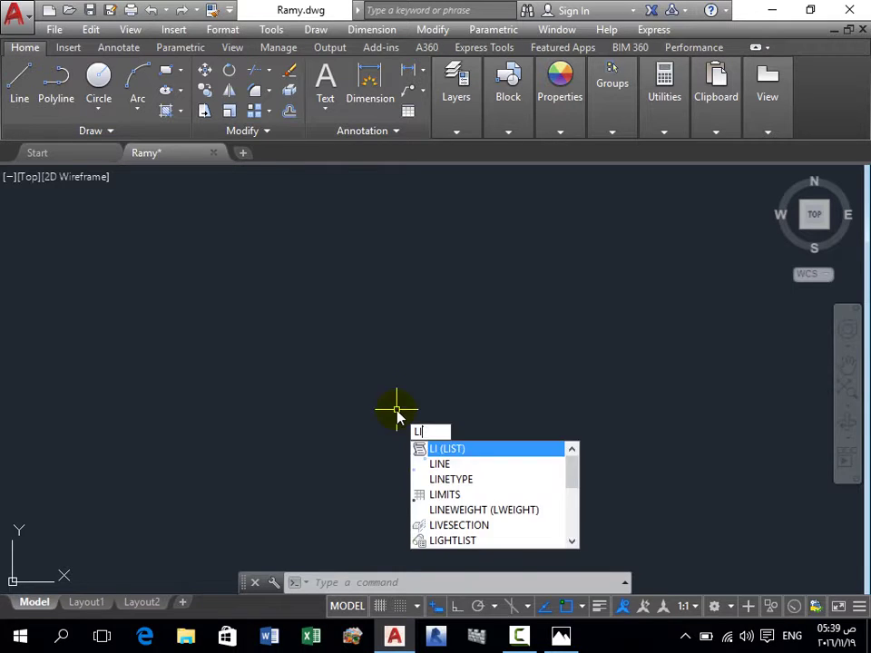
Step: Draw a vertical grid line with Ortho on
{"action": "key", "text": "Return"}
{"action": "key", "text": "Escape"}
{"action": "key", "text": "Return"}
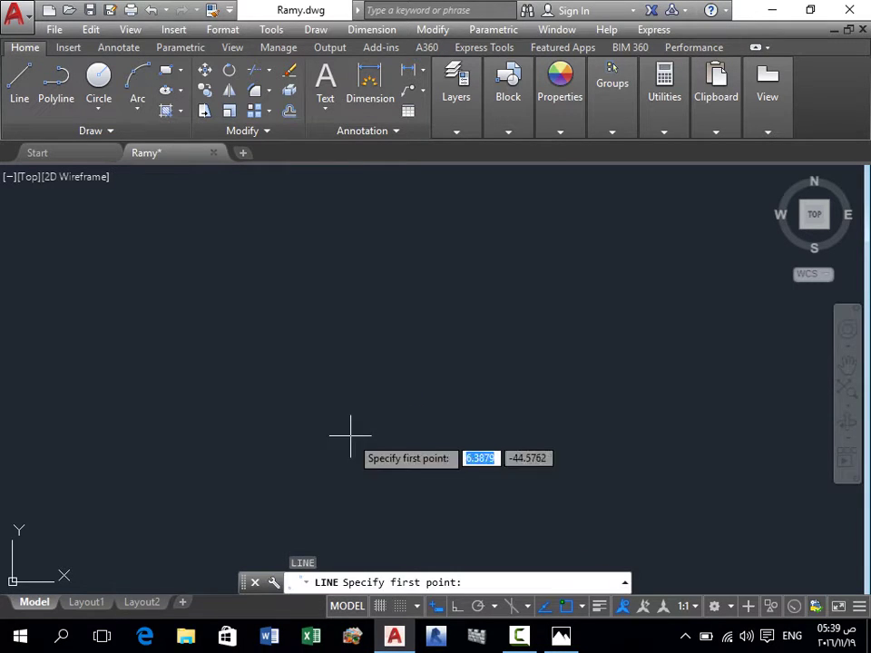
{"action": "left_click", "coordinate": [352, 485]}
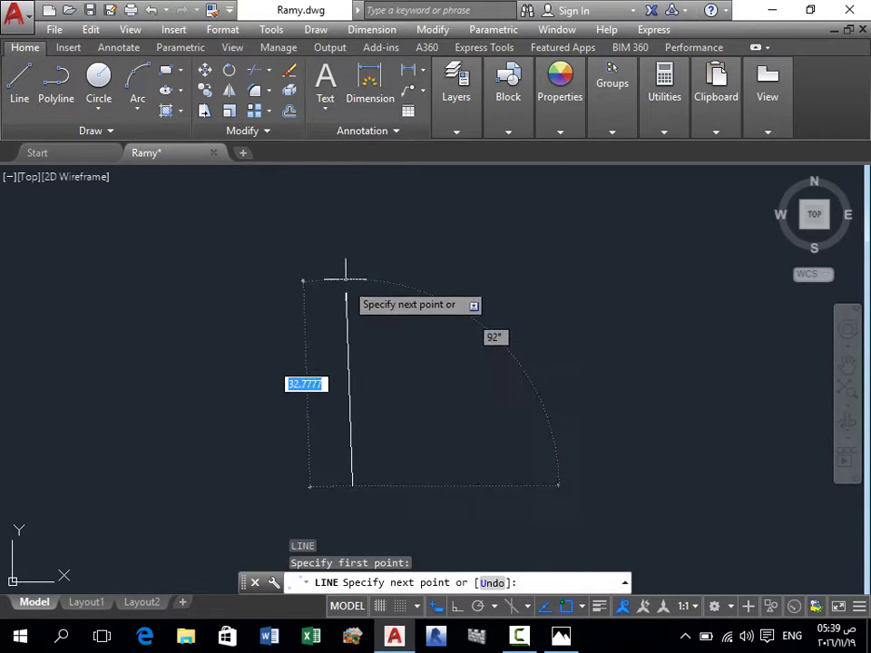
{"action": "key", "text": "F8"}
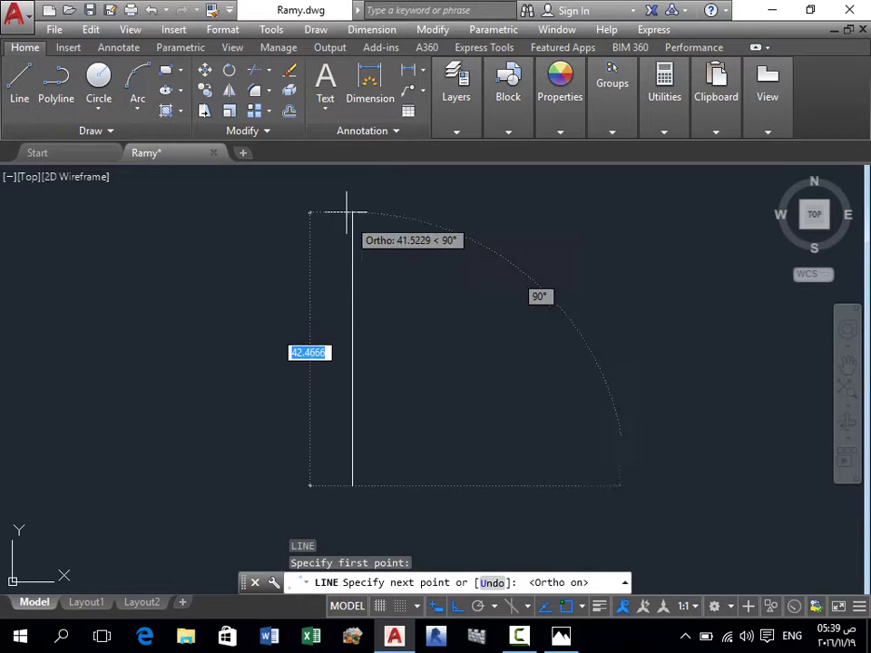
{"action": "left_click", "coordinate": [352, 218]}
{"action": "scroll", "coordinate": [343, 412], "scroll_direction": "down", "scroll_amount": 2}
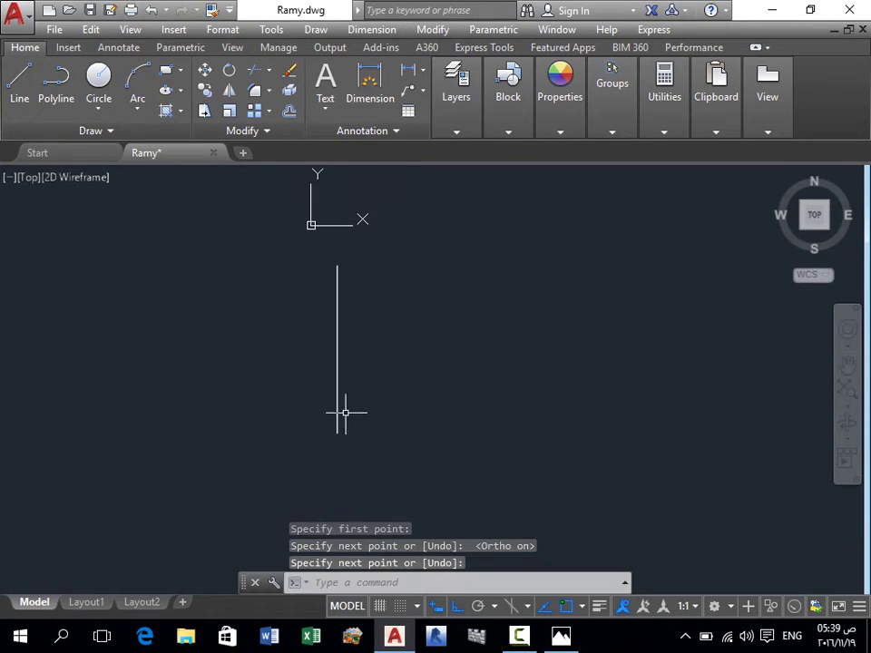
{"action": "scroll", "coordinate": [331, 437], "scroll_direction": "up", "scroll_amount": 3}
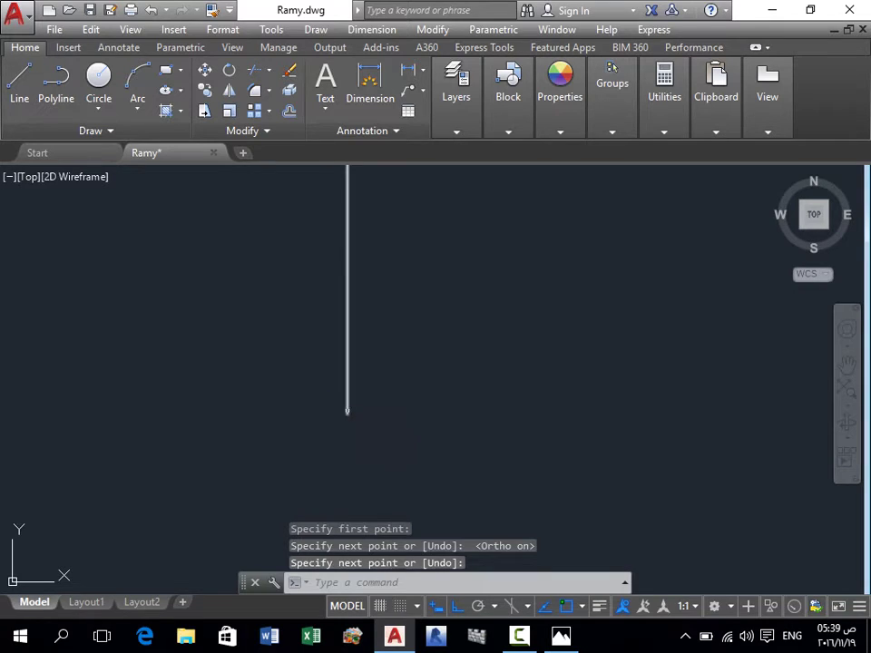
{"action": "key", "text": "Escape"}
Step: Add an MTEXT label '1' below the line with text height 1, then select it
{"action": "type", "text": "mt"}
{"action": "key", "text": "Return"}
{"action": "left_click", "coordinate": [332, 427]}
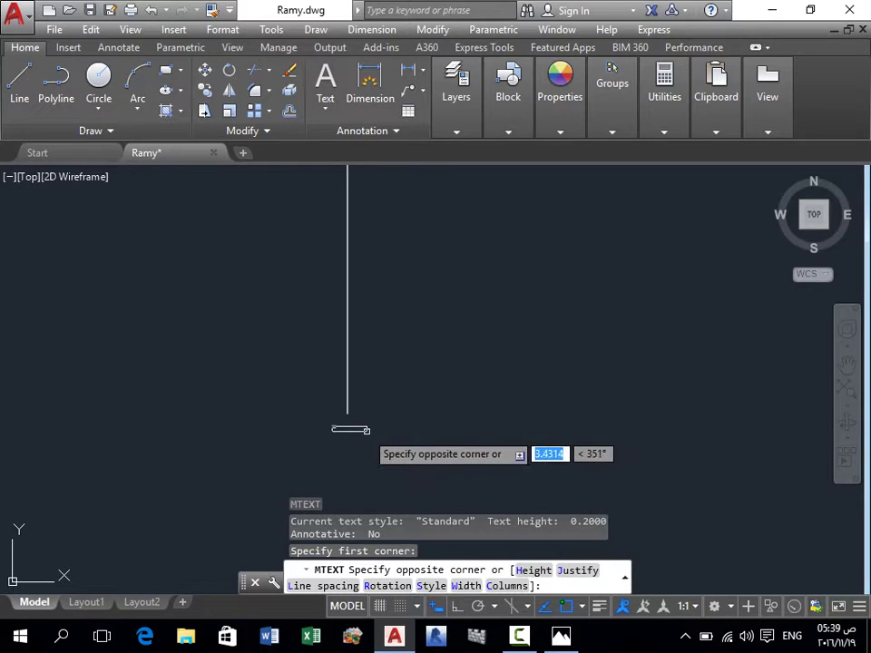
{"action": "left_click", "coordinate": [370, 431]}
{"action": "type", "text": "1"}
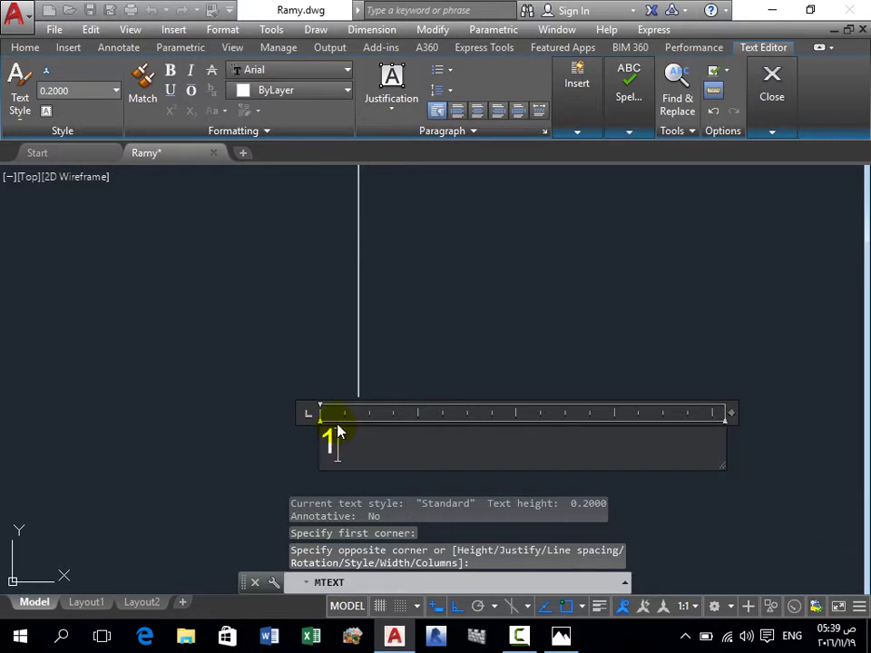
{"action": "key", "text": "ctrl+a"}
{"action": "left_click", "coordinate": [55, 90]}
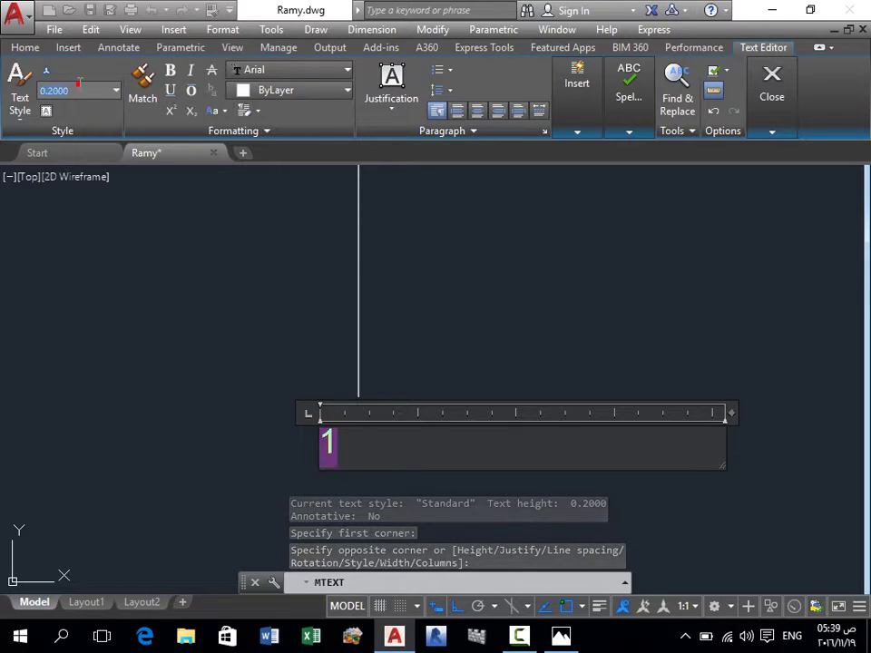
{"action": "type", "text": "1"}
{"action": "key", "text": "Return"}
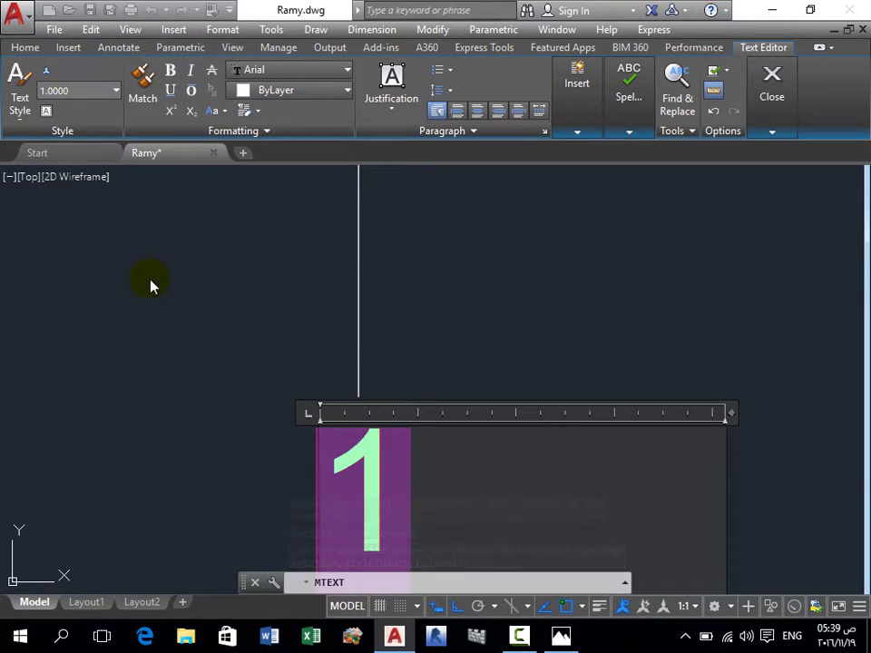
{"action": "left_click", "coordinate": [149, 281]}
{"action": "left_click", "coordinate": [354, 438]}
{"action": "left_click", "coordinate": [281, 456]}
Step: Move the '1' label to sit just under the line's bottom end
{"action": "type", "text": "m"}
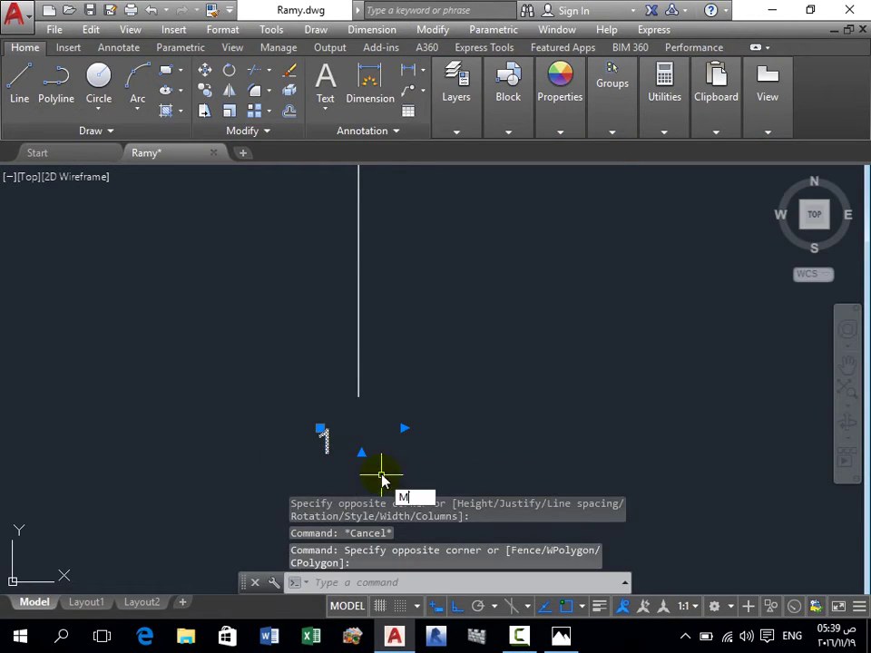
{"action": "key", "text": "Return"}
{"action": "left_click", "coordinate": [318, 432]}
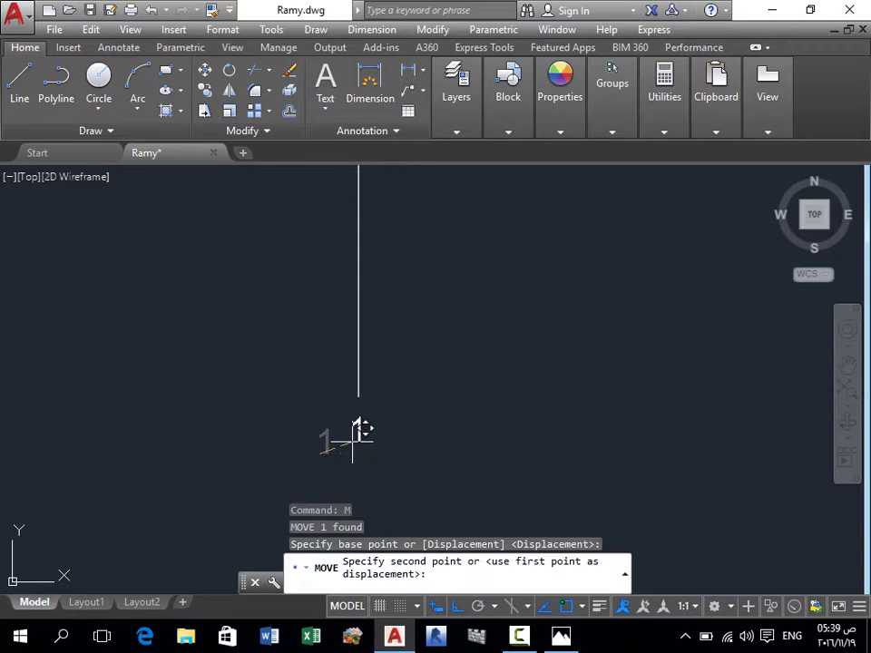
{"action": "key", "text": "F8"}
{"action": "left_click", "coordinate": [360, 437]}
{"action": "left_click", "coordinate": [355, 444]}
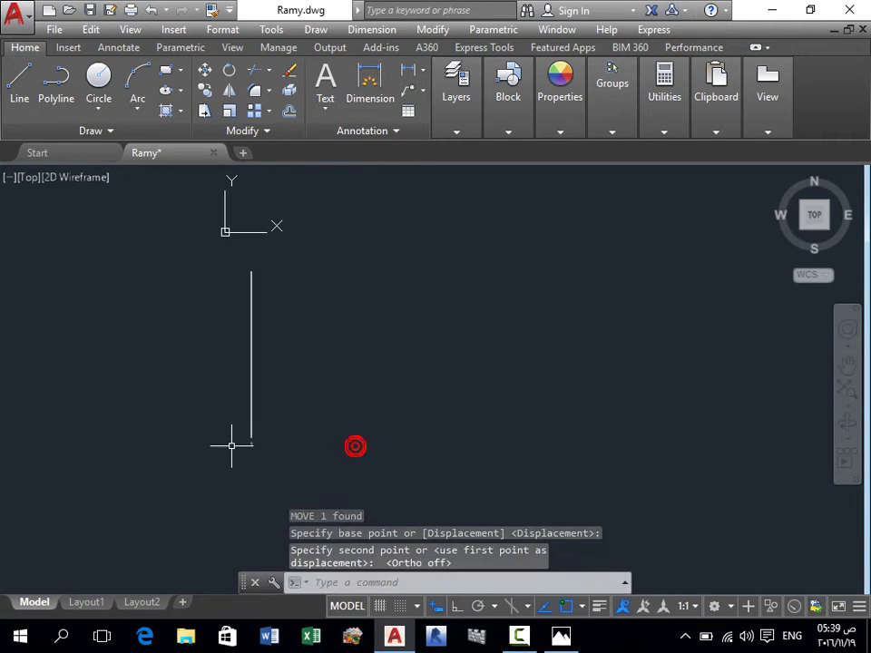
Step: Copy the line and its label five times to the right, forming six vertical axes
{"action": "left_click", "coordinate": [291, 346]}
{"action": "left_click", "coordinate": [192, 460]}
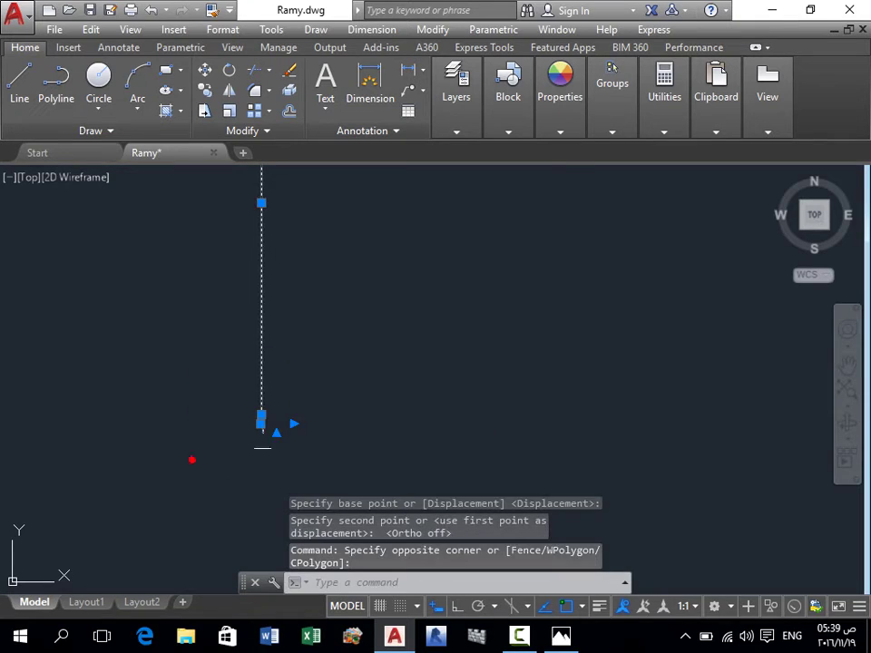
{"action": "type", "text": "Co"}
{"action": "key", "text": "Return"}
{"action": "left_click", "coordinate": [259, 361]}
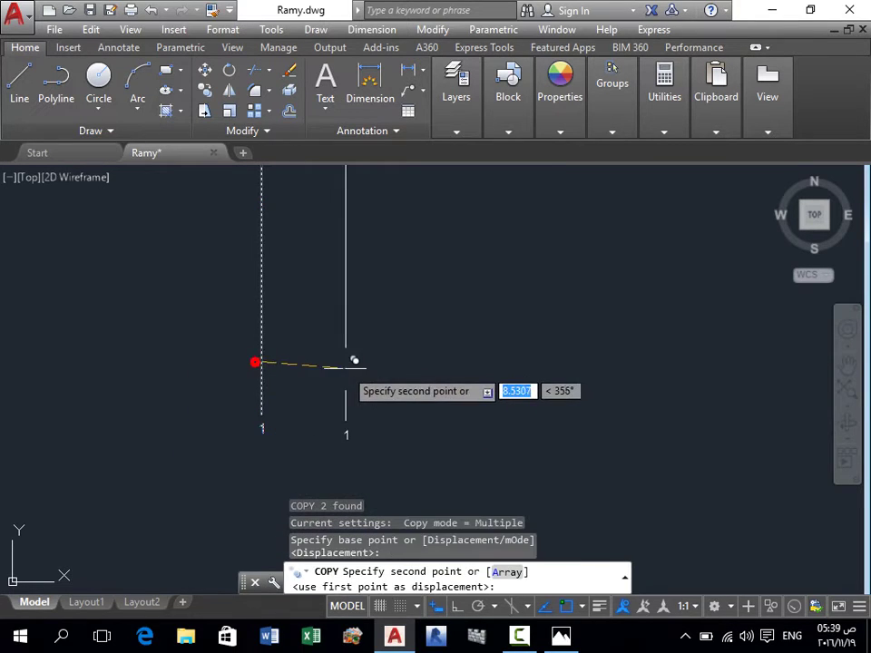
{"action": "key", "text": "F8"}
{"action": "left_click", "coordinate": [304, 355]}
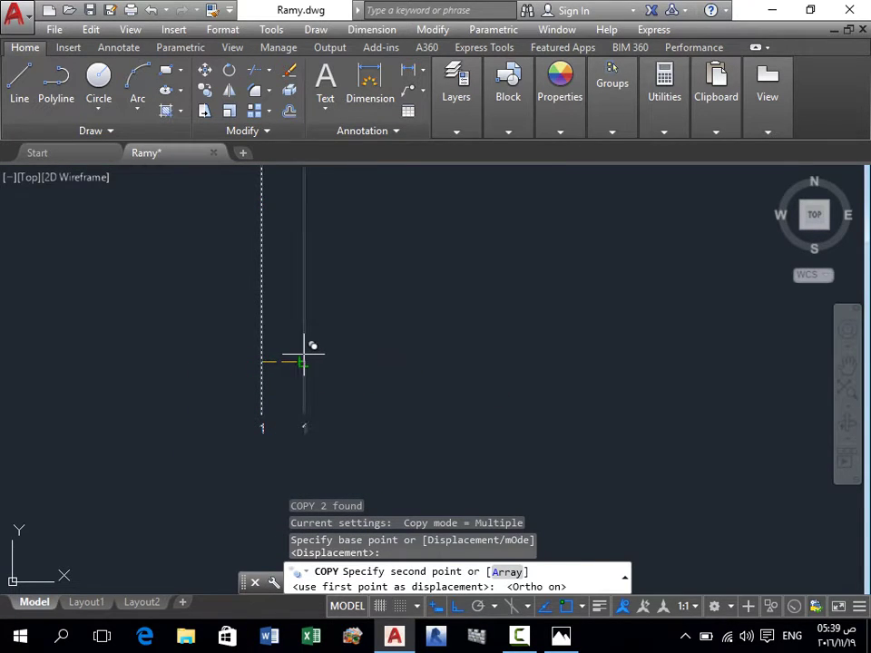
{"action": "left_click", "coordinate": [392, 343]}
{"action": "left_click", "coordinate": [486, 330]}
{"action": "left_click", "coordinate": [618, 325]}
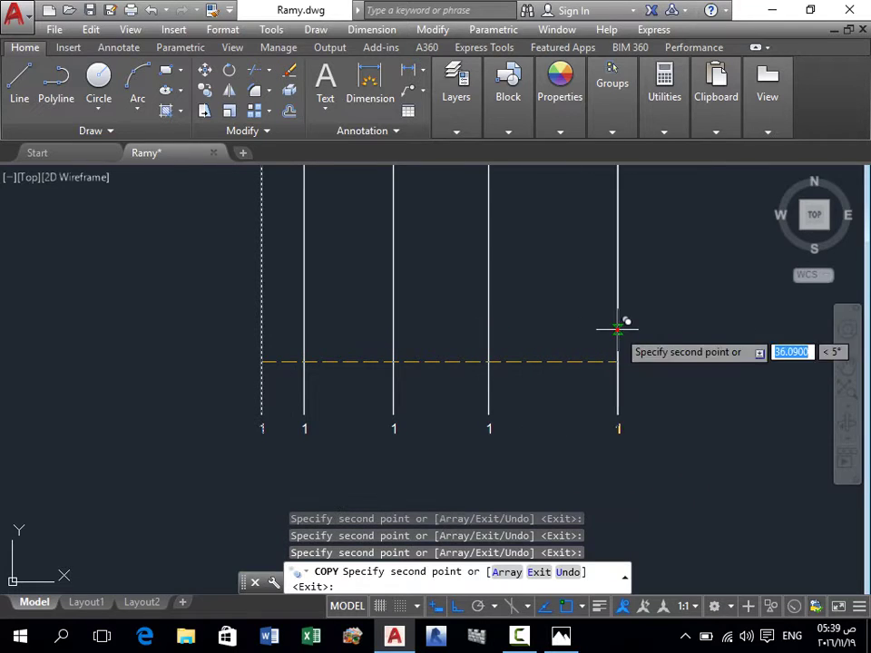
{"action": "left_click", "coordinate": [672, 327]}
{"action": "key", "text": "Escape"}
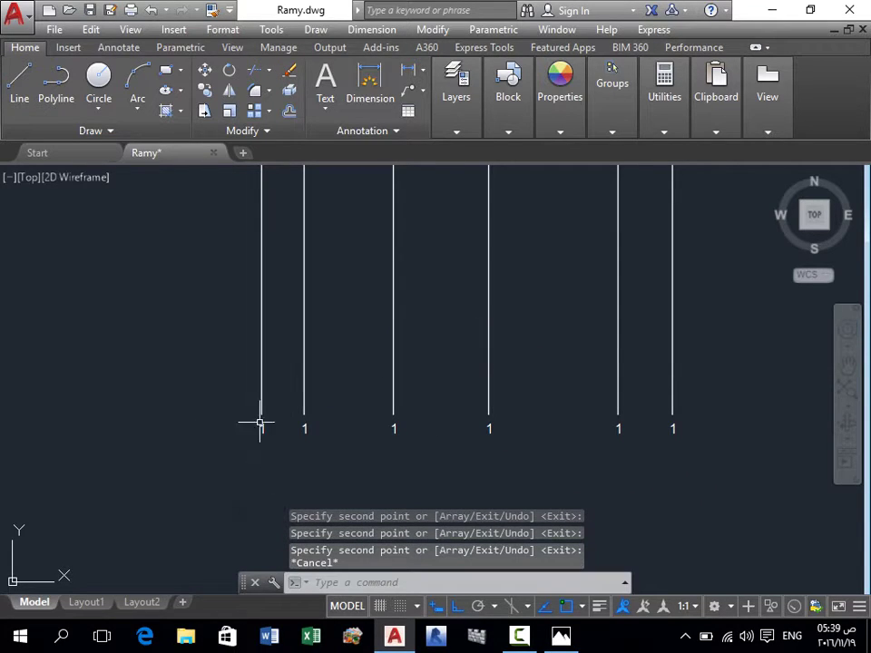
{"action": "type", "text": "l"}
{"action": "key", "text": "Return"}
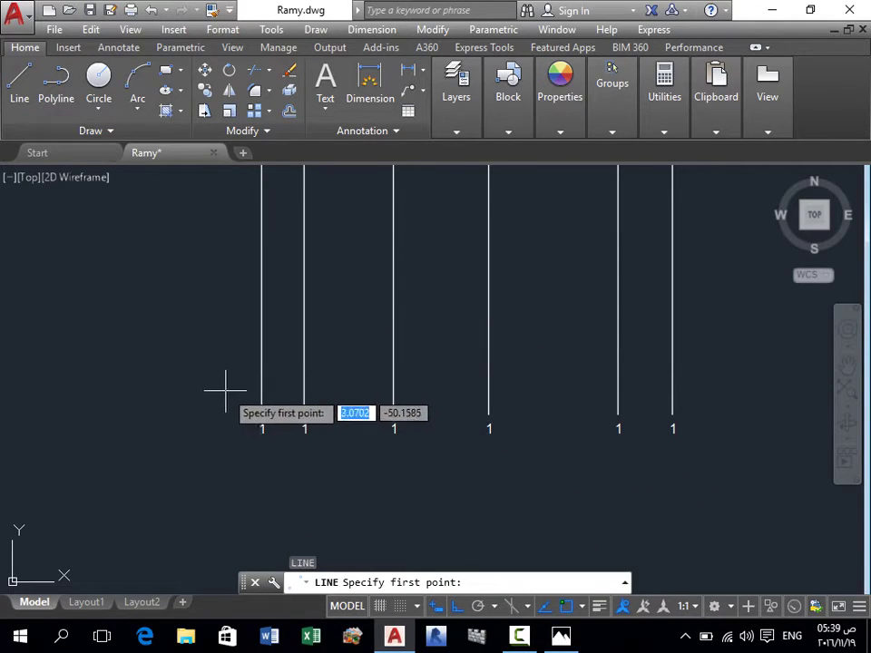
Step: Draw a horizontal line across the six vertical axes
{"action": "left_click", "coordinate": [218, 382]}
{"action": "left_click", "coordinate": [735, 381]}
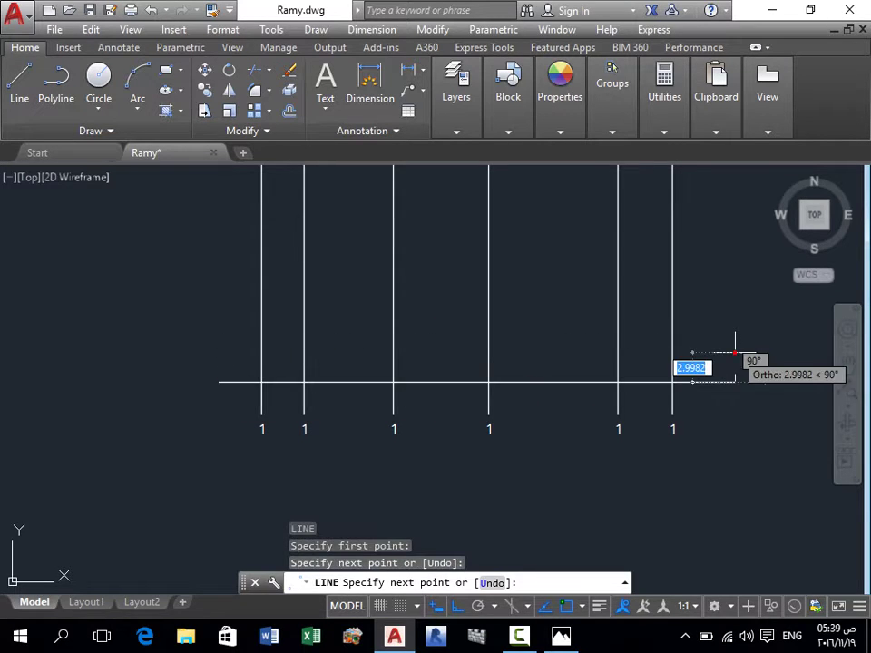
{"action": "right_click", "coordinate": [734, 351]}
{"action": "scroll", "coordinate": [245, 417], "scroll_direction": "up", "scroll_amount": 4}
Step: Copy a '1' label to the horizontal line's left end
{"action": "left_click", "coordinate": [299, 449]}
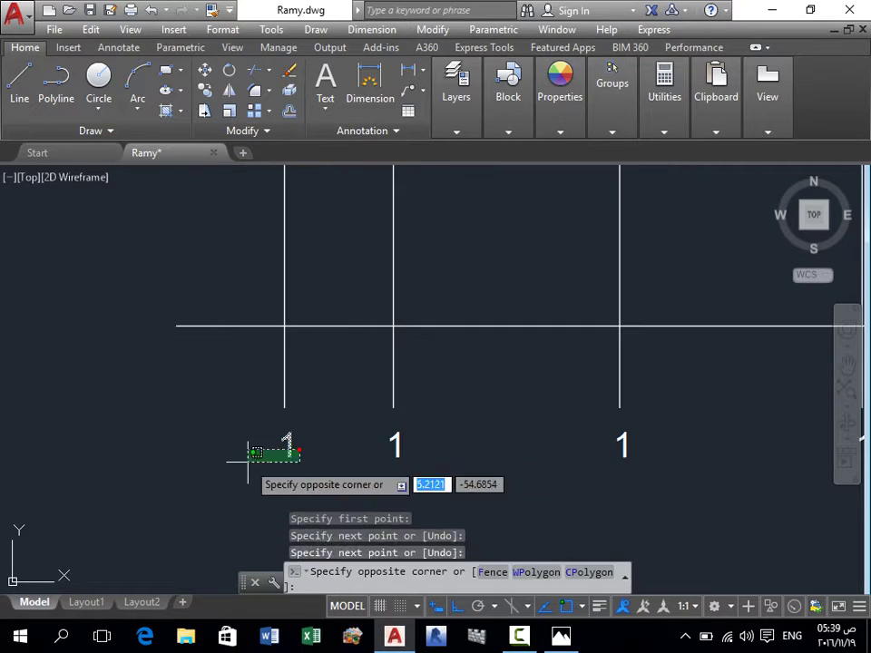
{"action": "left_click", "coordinate": [246, 461]}
{"action": "type", "text": "co"}
{"action": "key", "text": "Return"}
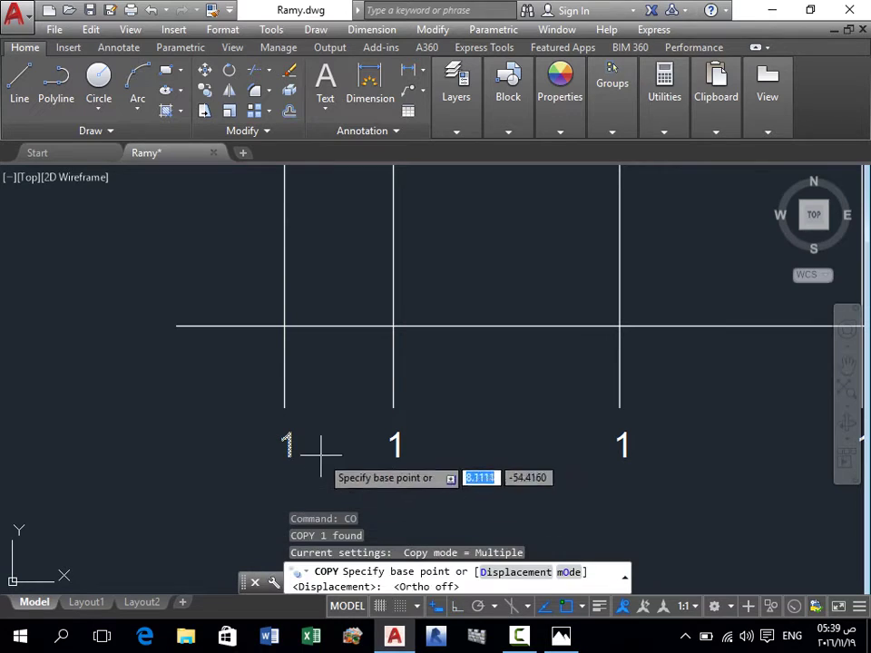
{"action": "key", "text": "Return"}
{"action": "key", "text": "Return"}
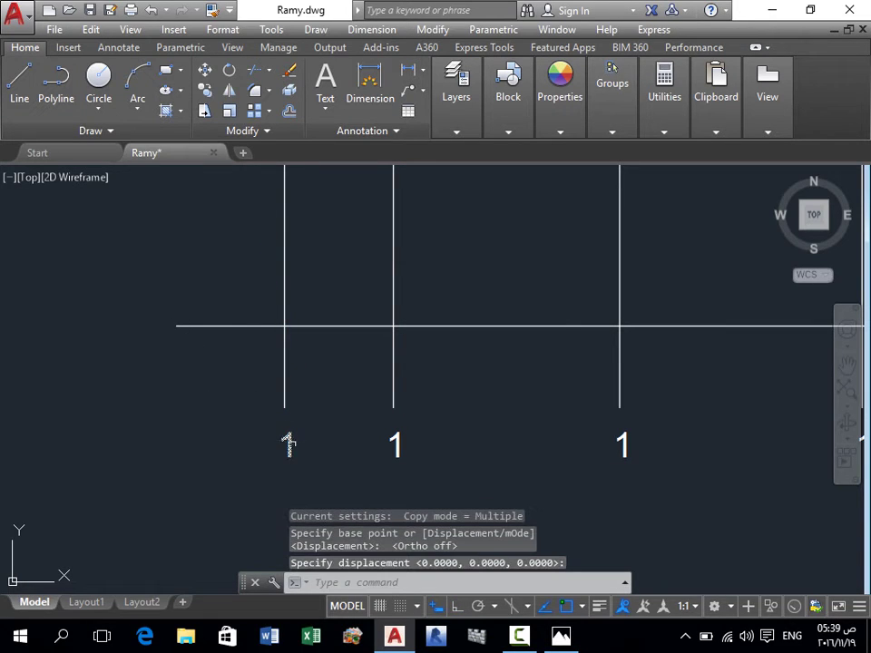
{"action": "left_click", "coordinate": [288, 445]}
{"action": "left_click", "coordinate": [267, 470]}
{"action": "type", "text": "co"}
{"action": "key", "text": "Return"}
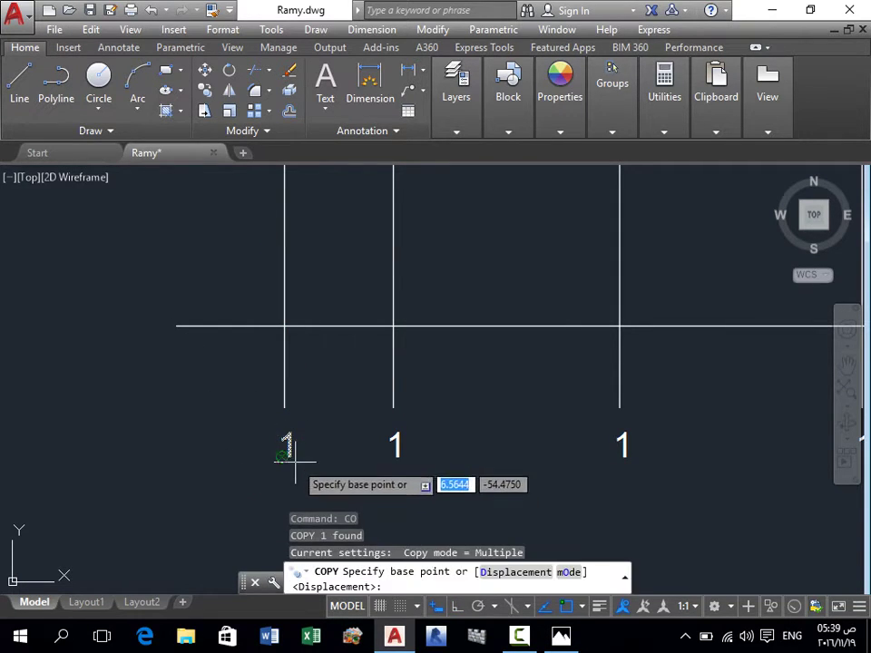
{"action": "left_click", "coordinate": [287, 455]}
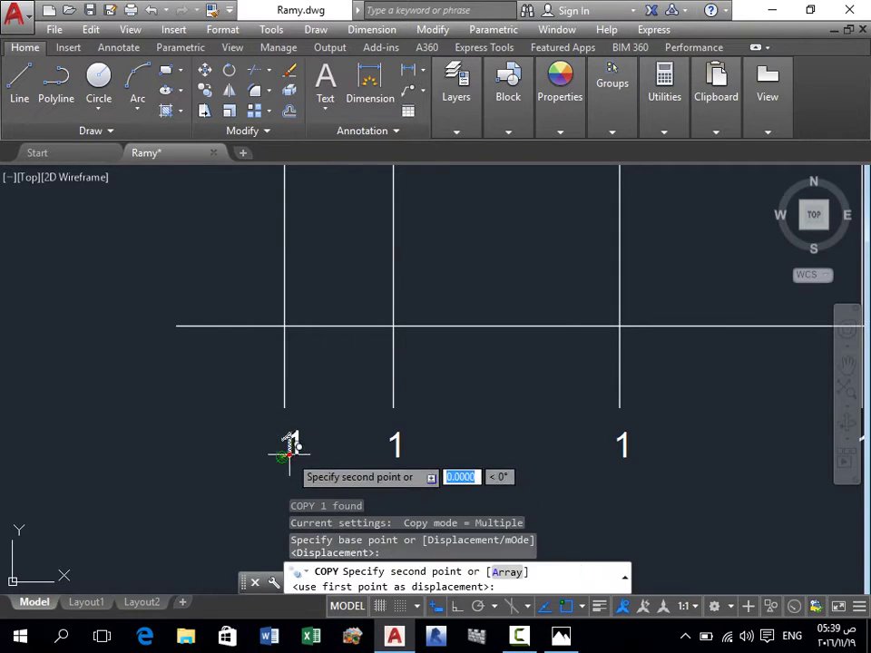
{"action": "left_click", "coordinate": [146, 325]}
{"action": "key", "text": "Escape"}
{"action": "scroll", "coordinate": [175, 405], "scroll_direction": "down", "scroll_amount": 3}
{"action": "scroll", "coordinate": [226, 381], "scroll_direction": "up", "scroll_amount": 2}
Step: Copy the horizontal line and its label upward three times with Ortho on
{"action": "left_click", "coordinate": [242, 371]}
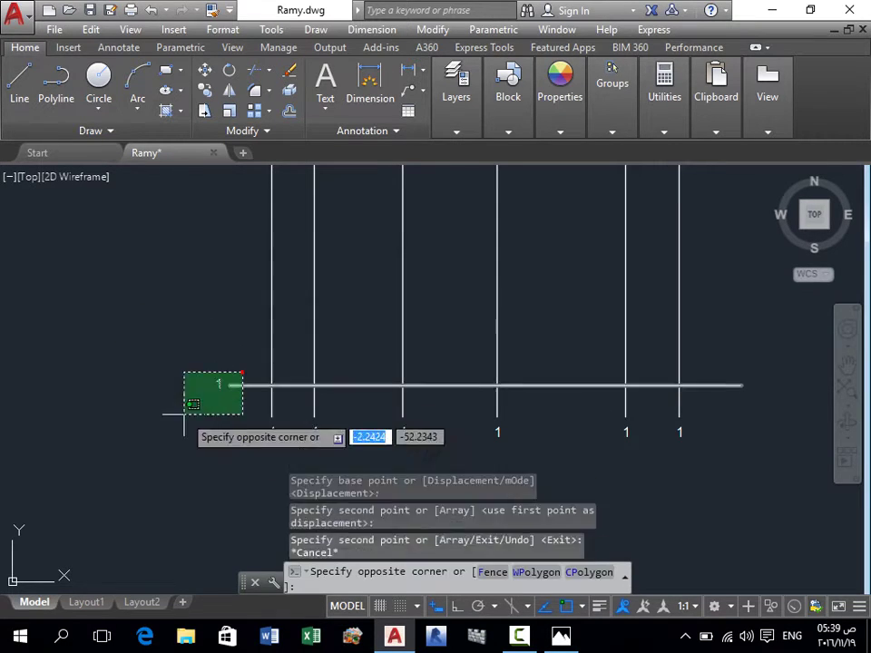
{"action": "left_click", "coordinate": [182, 414]}
{"action": "type", "text": "co"}
{"action": "key", "text": "Return"}
{"action": "left_click", "coordinate": [220, 396]}
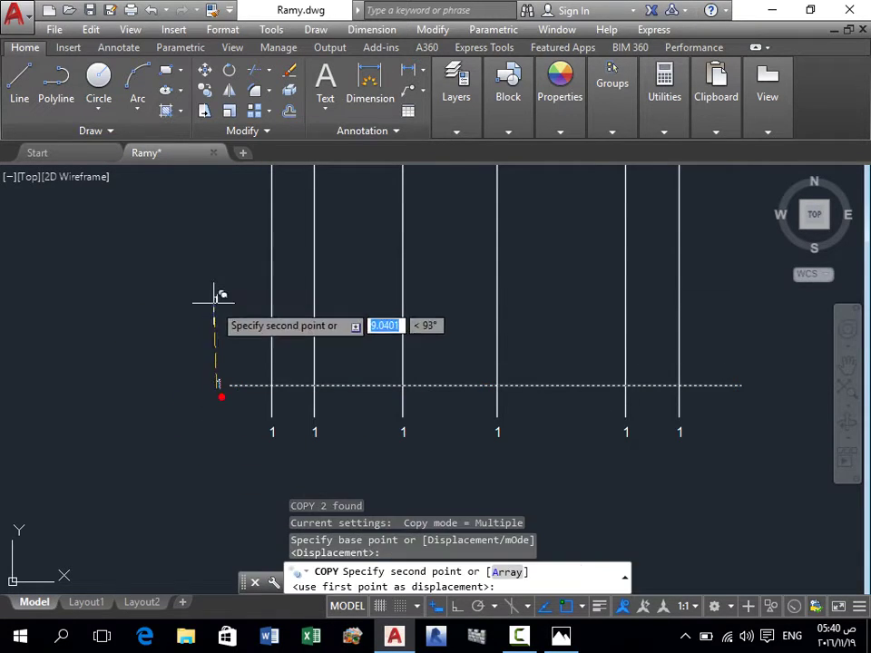
{"action": "key", "text": "F8"}
{"action": "left_click", "coordinate": [228, 307]}
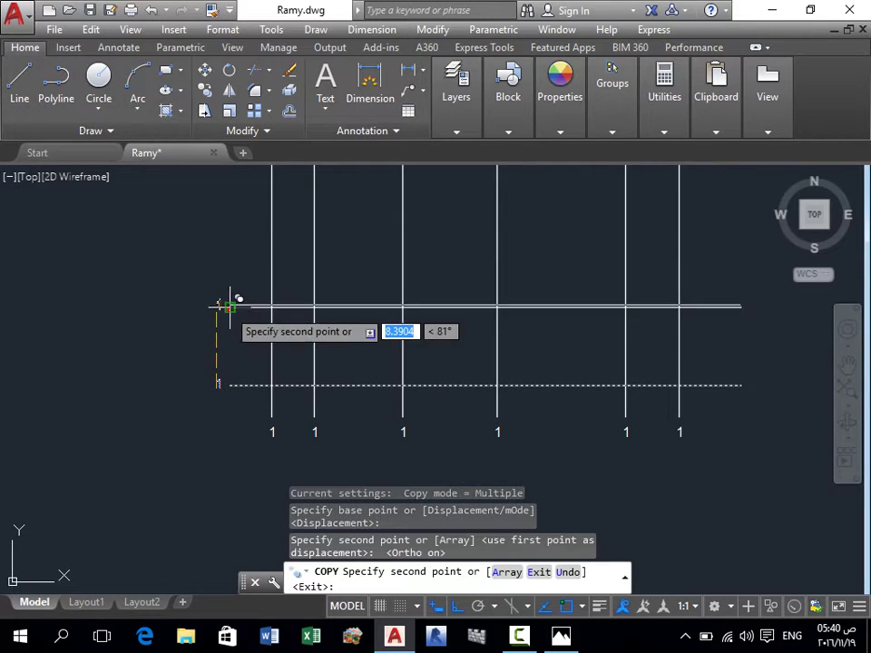
{"action": "scroll", "coordinate": [230, 304], "scroll_direction": "down", "scroll_amount": 3}
{"action": "scroll", "coordinate": [227, 272], "scroll_direction": "up", "scroll_amount": 1}
{"action": "left_click", "coordinate": [245, 277]}
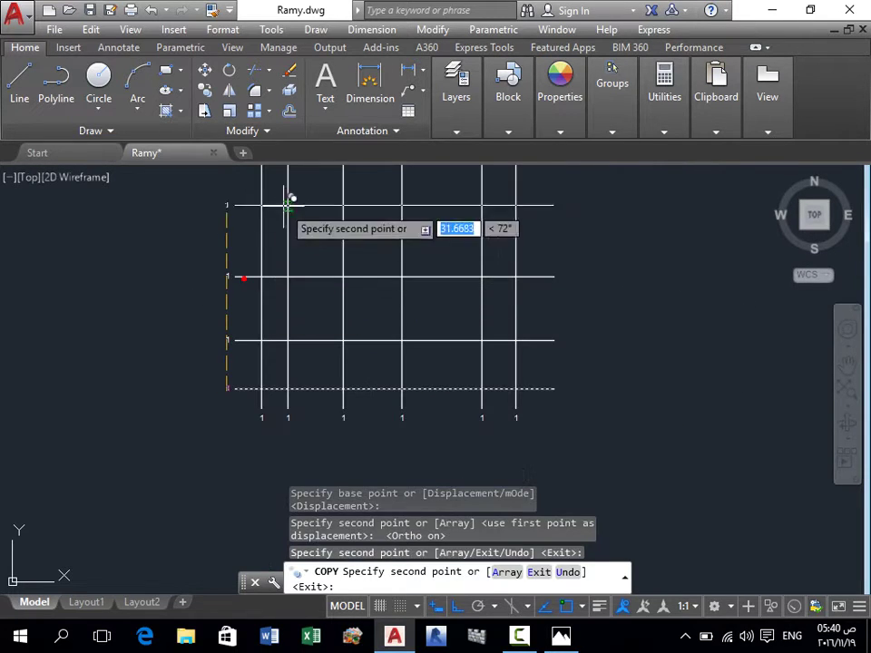
{"action": "left_click", "coordinate": [288, 202]}
{"action": "scroll", "coordinate": [237, 331], "scroll_direction": "down", "scroll_amount": 3}
{"action": "scroll", "coordinate": [260, 250], "scroll_direction": "up", "scroll_amount": 3}
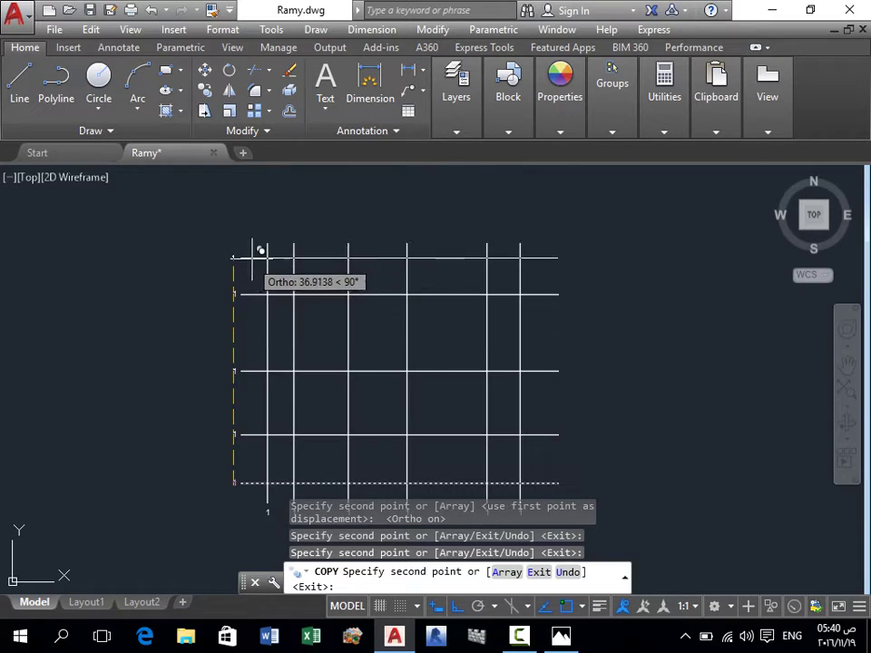
{"action": "right_click", "coordinate": [238, 262]}
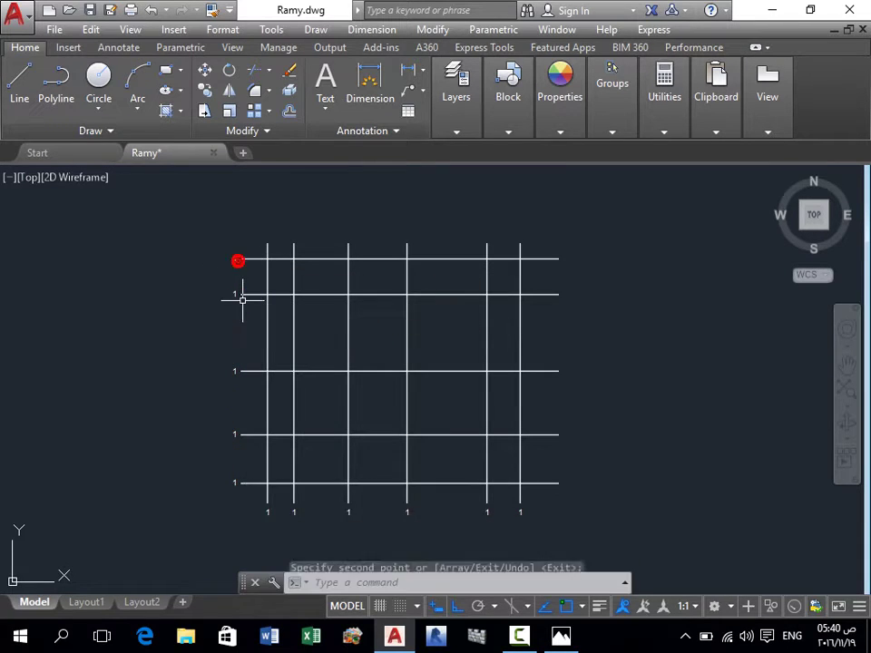
{"action": "key", "text": "Escape"}
{"action": "scroll", "coordinate": [270, 495], "scroll_direction": "up", "scroll_amount": 4}
{"action": "scroll", "coordinate": [195, 476], "scroll_direction": "down", "scroll_amount": 2}
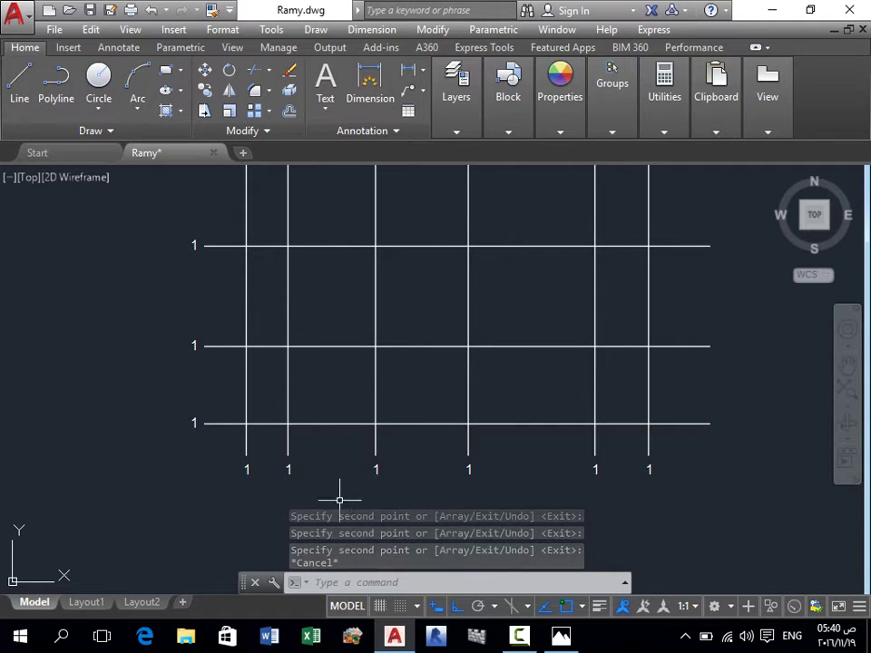
{"action": "scroll", "coordinate": [329, 473], "scroll_direction": "down", "scroll_amount": 2}
{"action": "scroll", "coordinate": [350, 475], "scroll_direction": "up", "scroll_amount": 2}
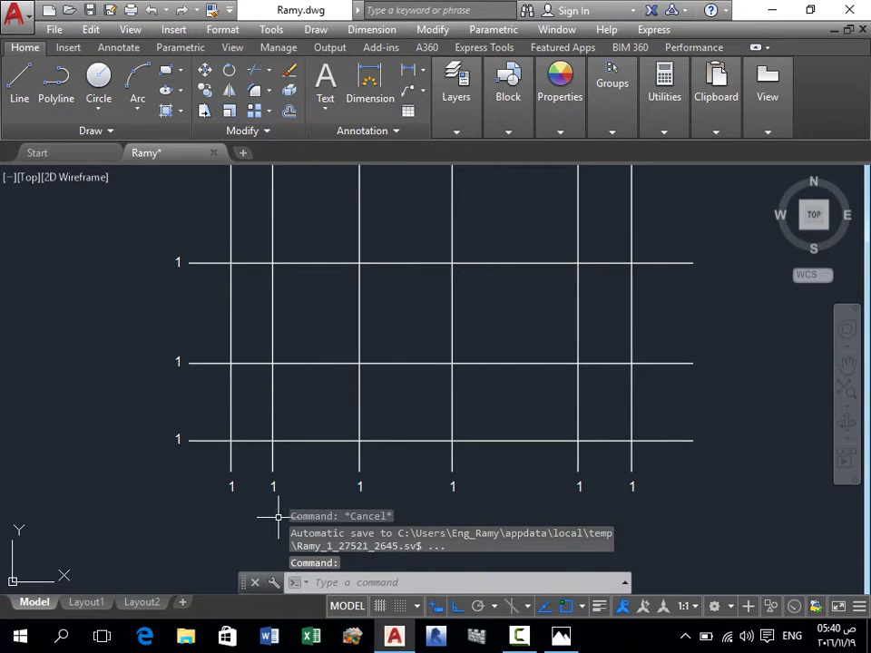
Step: Start Express Tools Auto Number from the Text panel after cancelling a typed TCOUNT
{"action": "type", "text": "TCOUNT"}
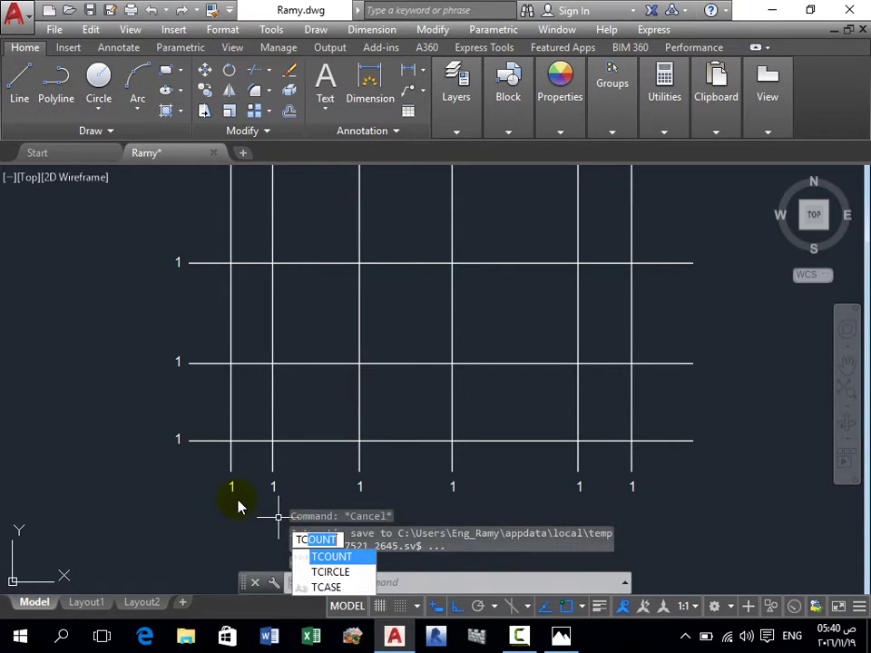
{"action": "key", "text": "Return"}
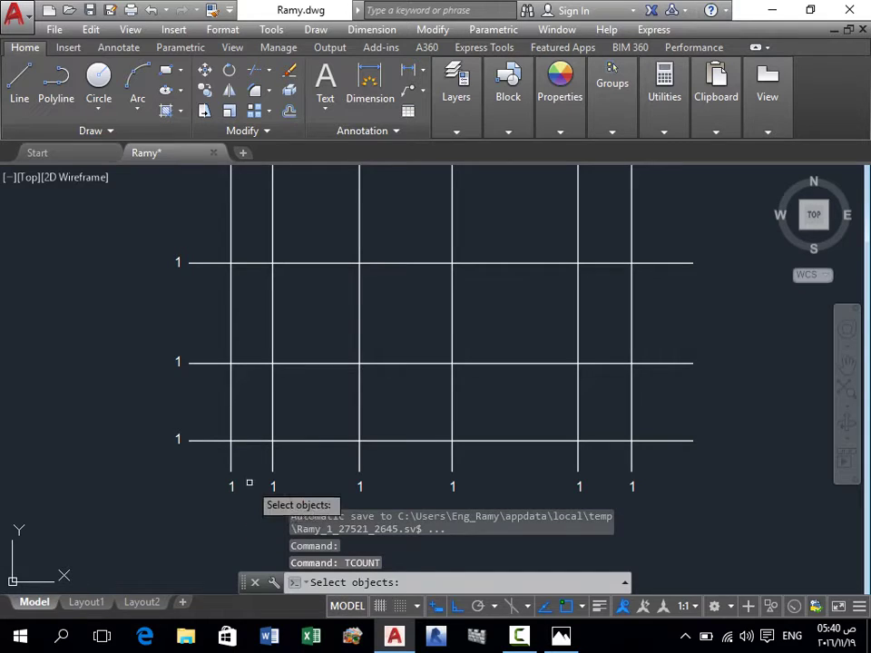
{"action": "key", "text": "Escape"}
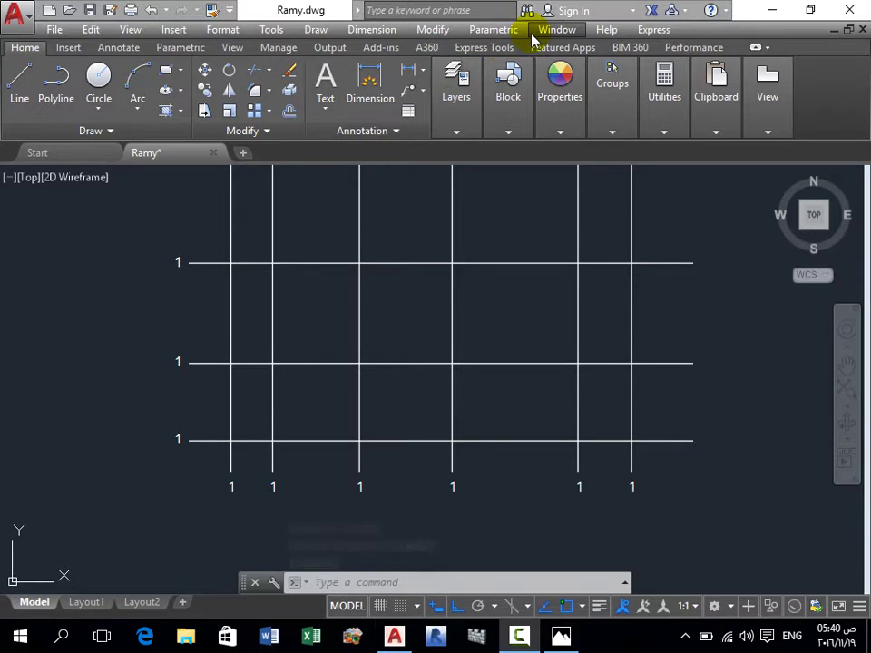
{"action": "left_click", "coordinate": [486, 50]}
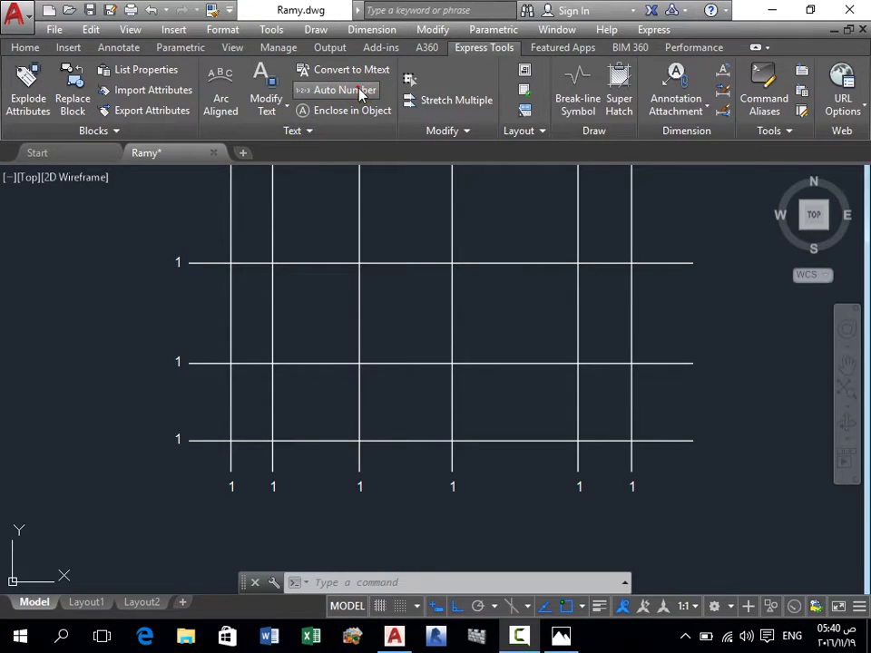
{"action": "left_click", "coordinate": [342, 92]}
{"action": "left_click", "coordinate": [341, 83]}
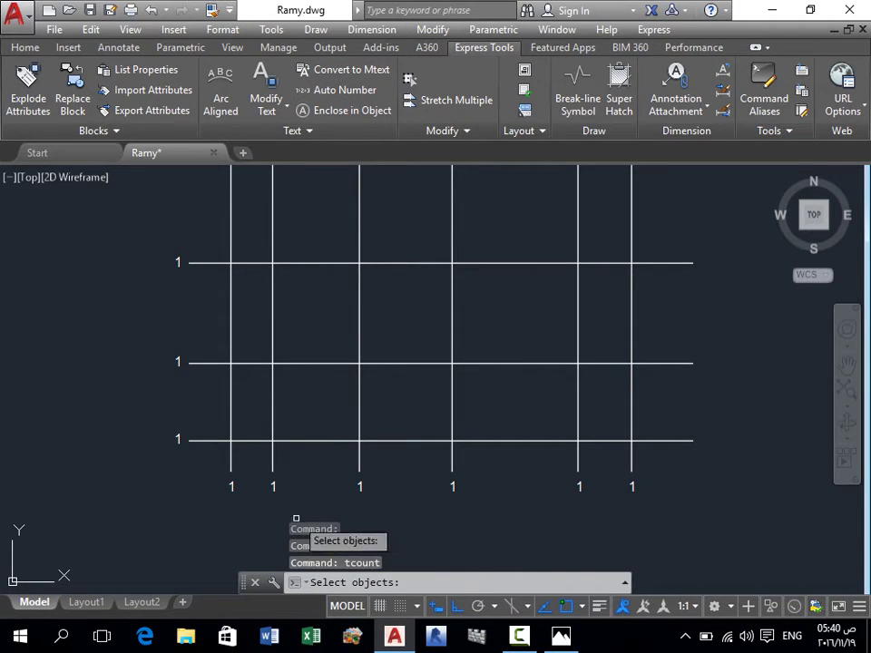
Step: Overwrite the six bottom labels, sorted by X, as 1, 3, 5, 7, 9, 11
{"action": "left_click", "coordinate": [202, 472]}
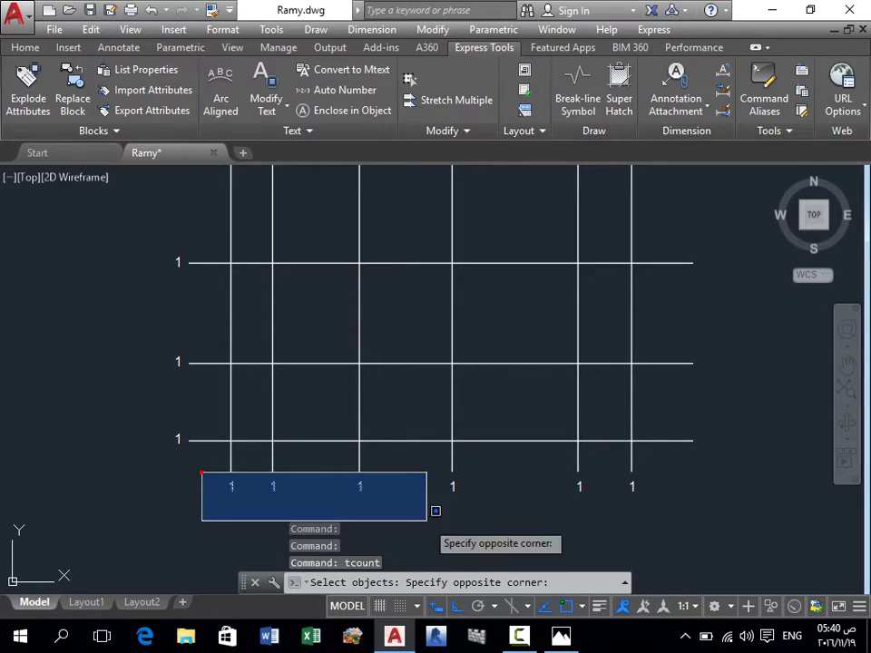
{"action": "left_click", "coordinate": [729, 504]}
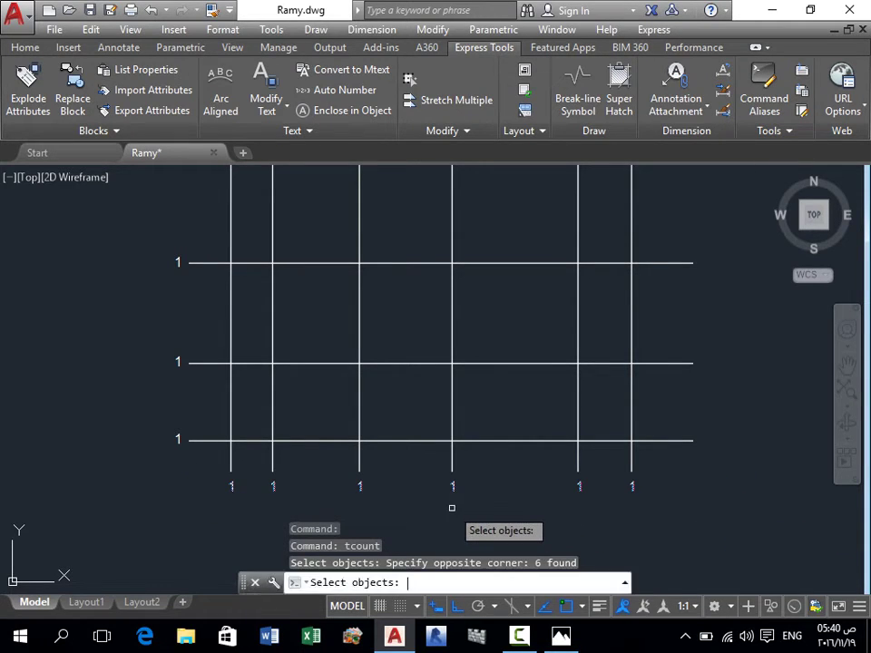
{"action": "key", "text": "Return"}
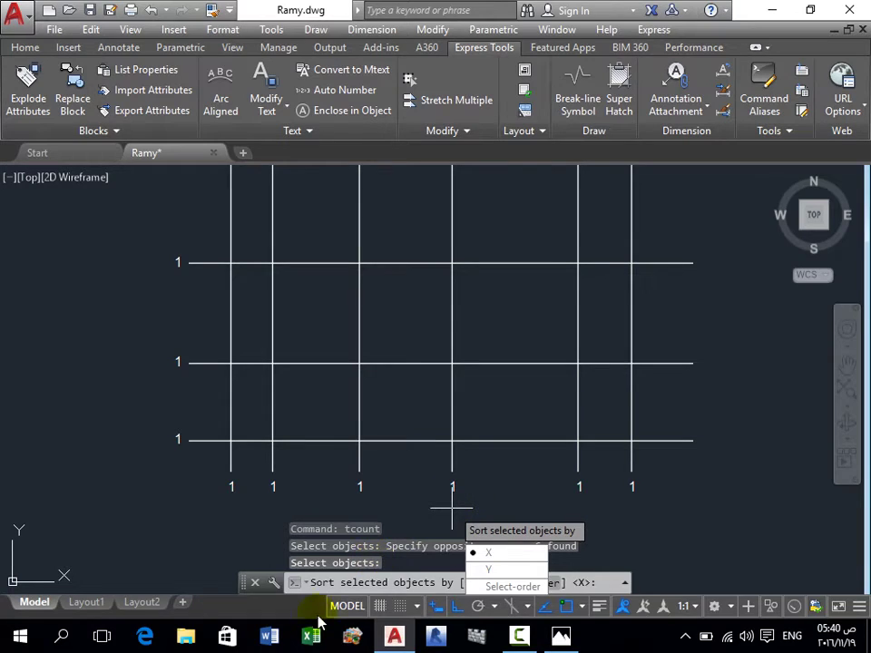
{"action": "scroll", "coordinate": [343, 451], "scroll_direction": "down", "scroll_amount": 2}
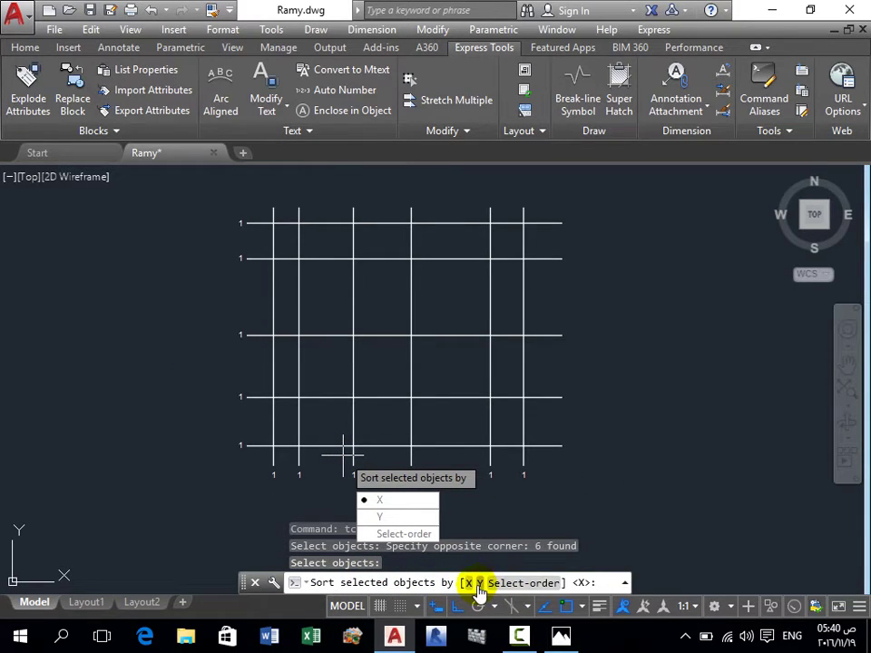
{"action": "left_click", "coordinate": [379, 501]}
{"action": "scroll", "coordinate": [240, 475], "scroll_direction": "up", "scroll_amount": 1}
{"action": "scroll", "coordinate": [272, 473], "scroll_direction": "up", "scroll_amount": 1}
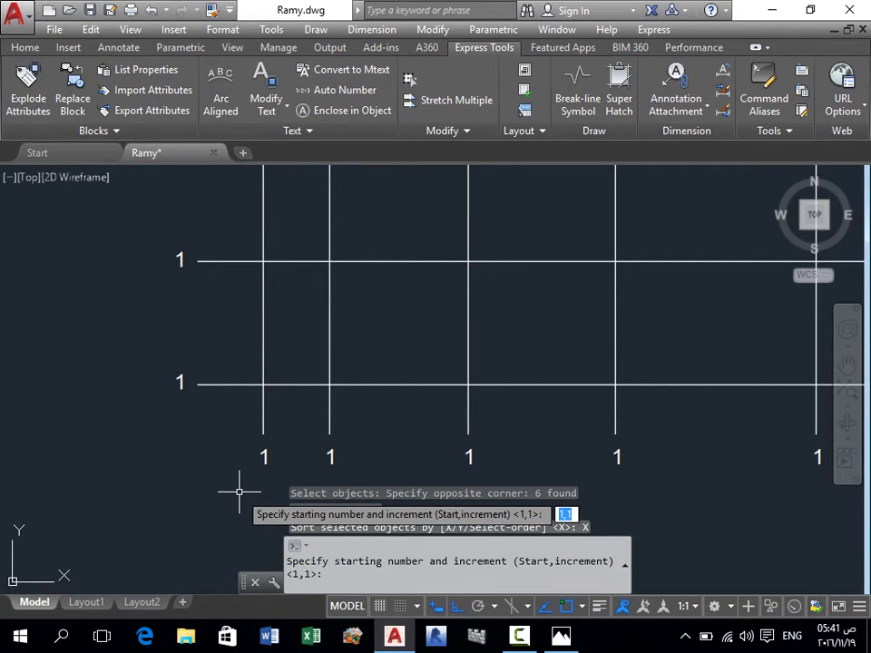
{"action": "type", "text": "1,"}
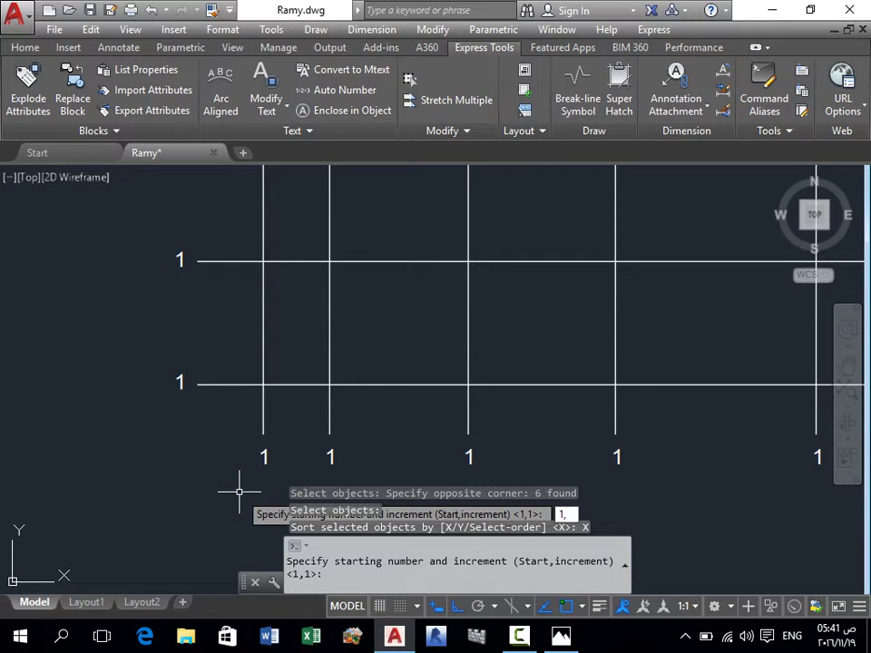
{"action": "type", "text": "1"}
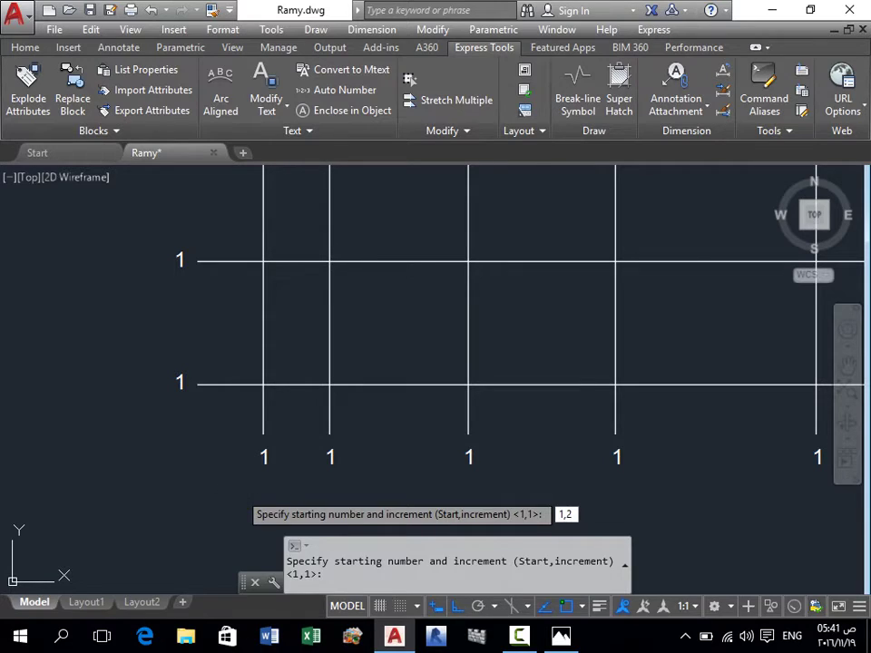
{"action": "key", "text": "Return"}
{"action": "scroll", "coordinate": [319, 388], "scroll_direction": "down", "scroll_amount": 2}
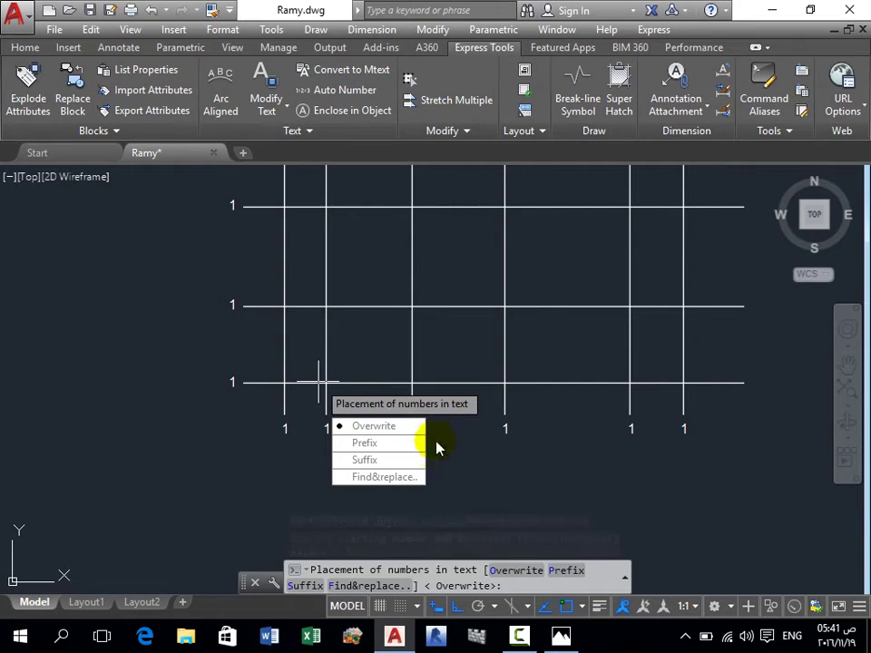
{"action": "left_click", "coordinate": [388, 434]}
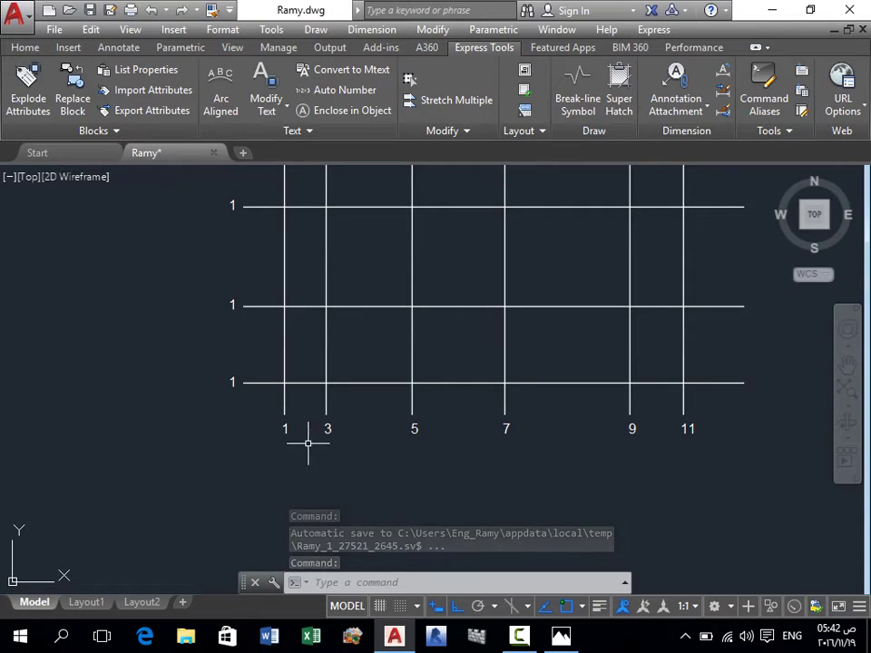
Step: Undo, then overwrite the six bottom labels by X with start 1, increment 1
{"action": "key", "text": "ctrl+z"}
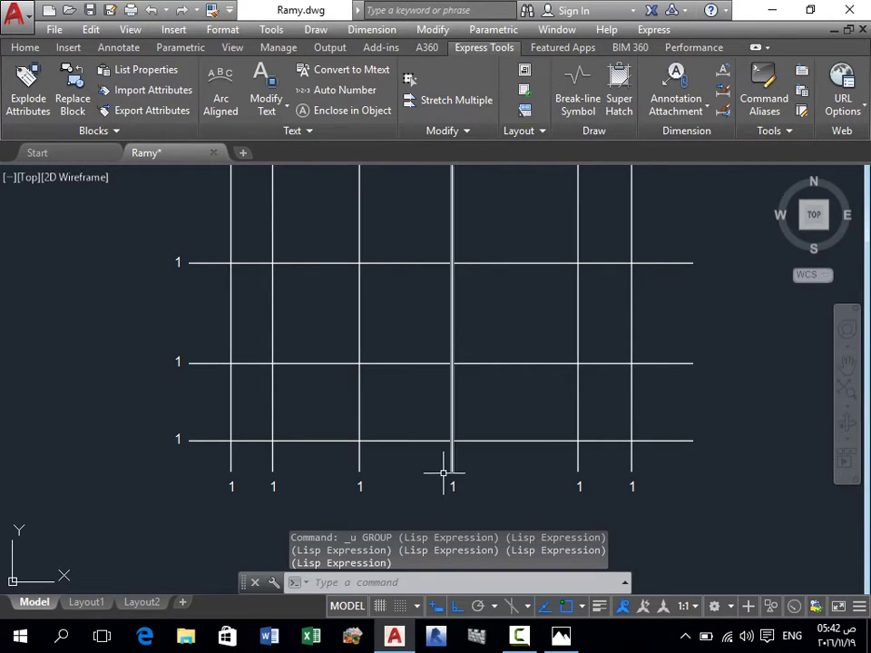
{"action": "type", "text": "TCOUNT"}
{"action": "key", "text": "Return"}
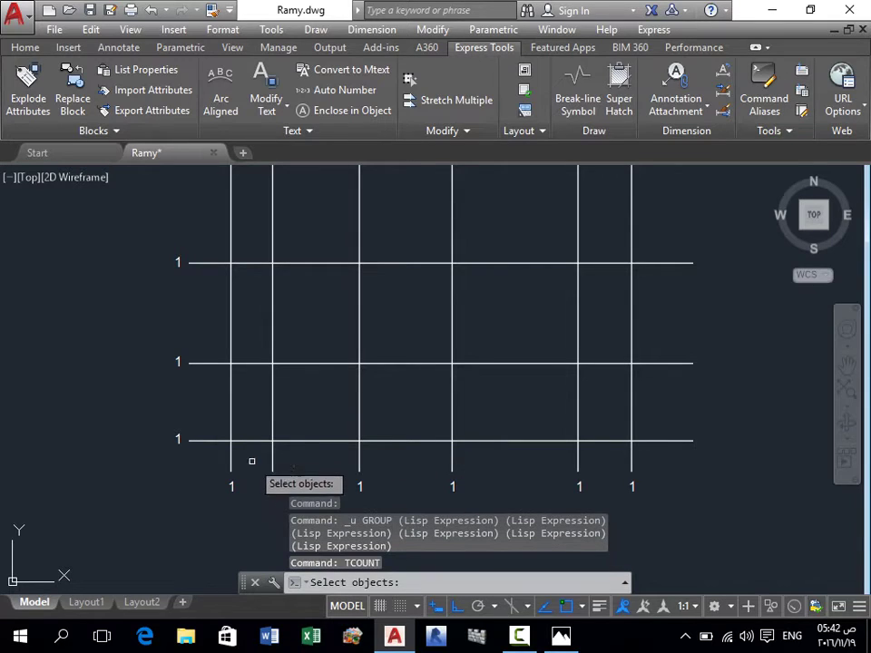
{"action": "left_click", "coordinate": [190, 473]}
{"action": "left_click", "coordinate": [731, 498]}
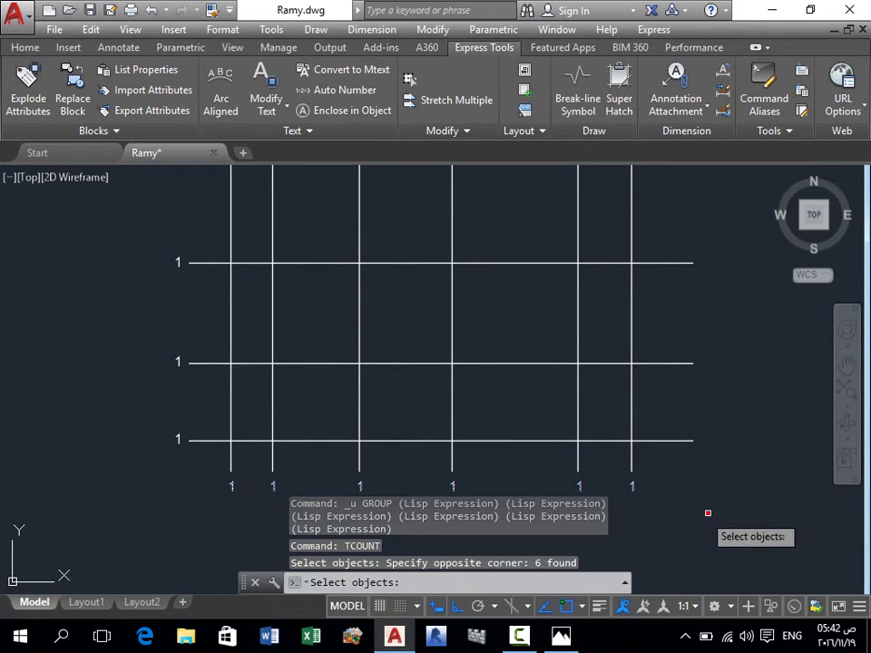
{"action": "key", "text": "Return"}
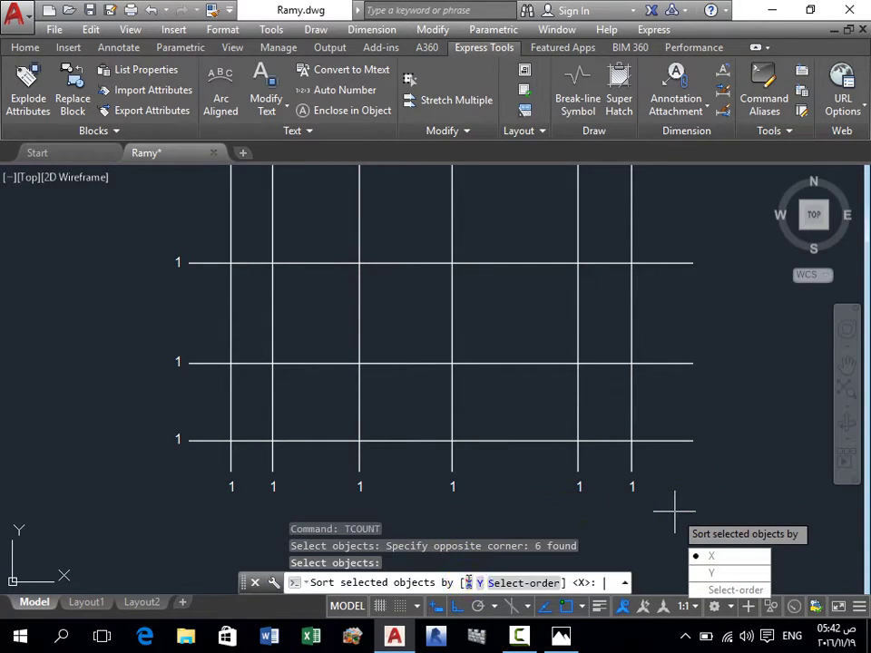
{"action": "left_click", "coordinate": [469, 583]}
{"action": "type", "text": "1,"}
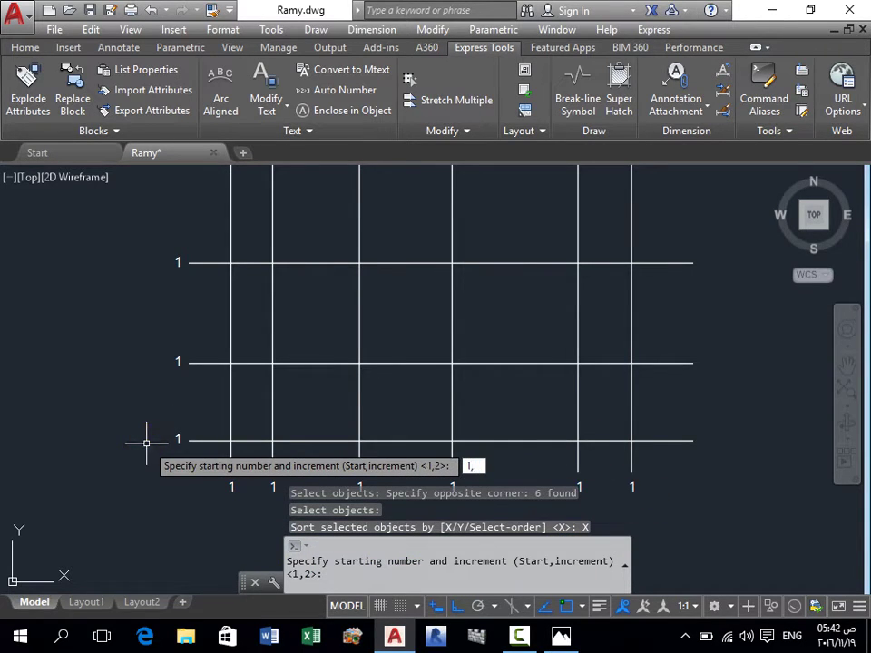
{"action": "type", "text": "1"}
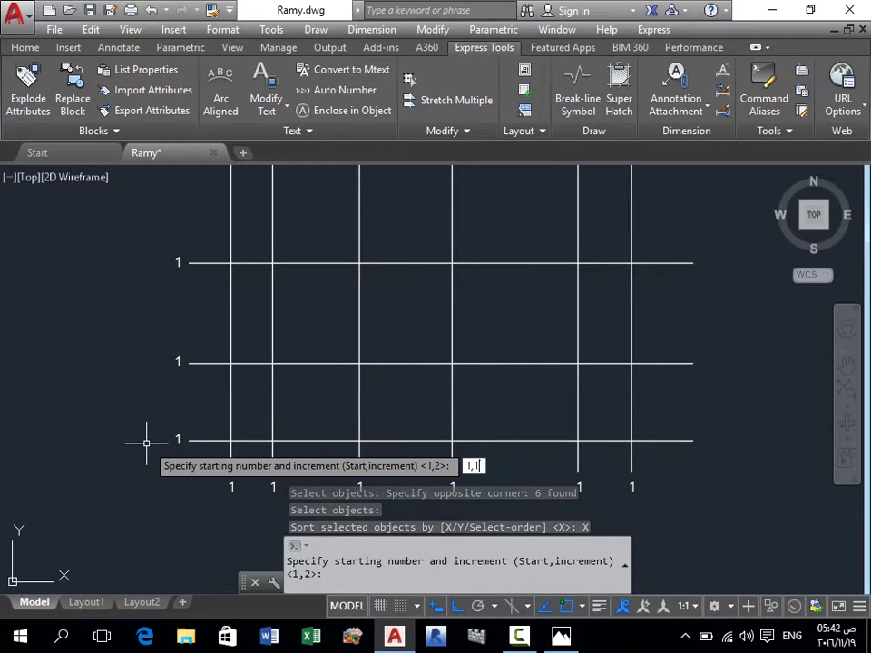
{"action": "key", "text": "Return"}
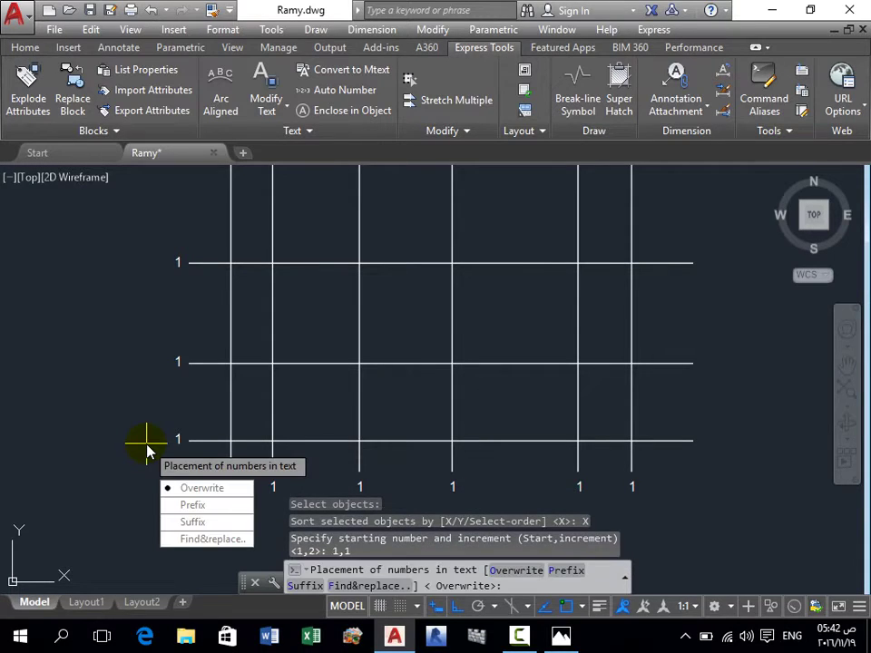
{"action": "left_click", "coordinate": [211, 488]}
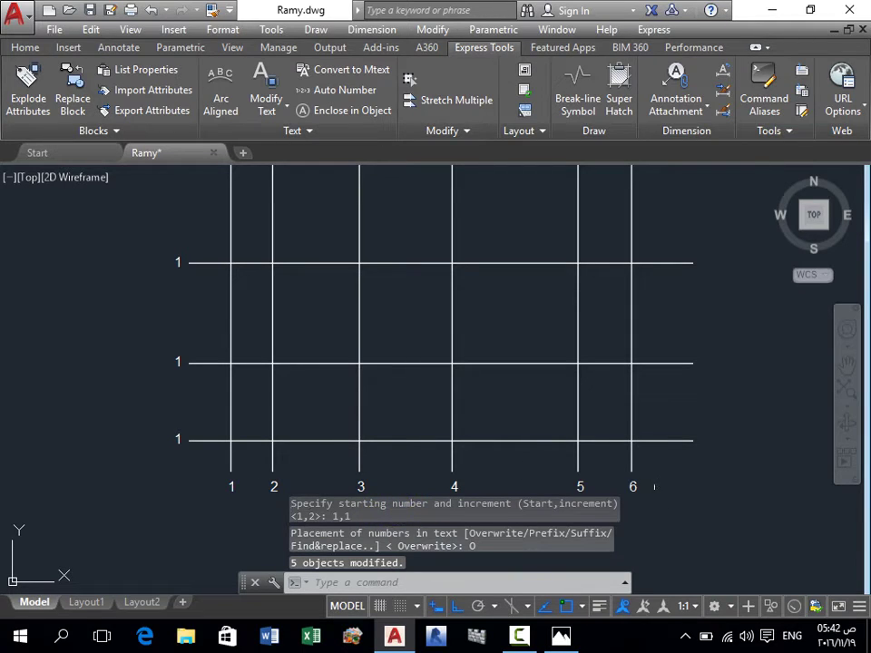
{"action": "scroll", "coordinate": [493, 399], "scroll_direction": "down", "scroll_amount": 1}
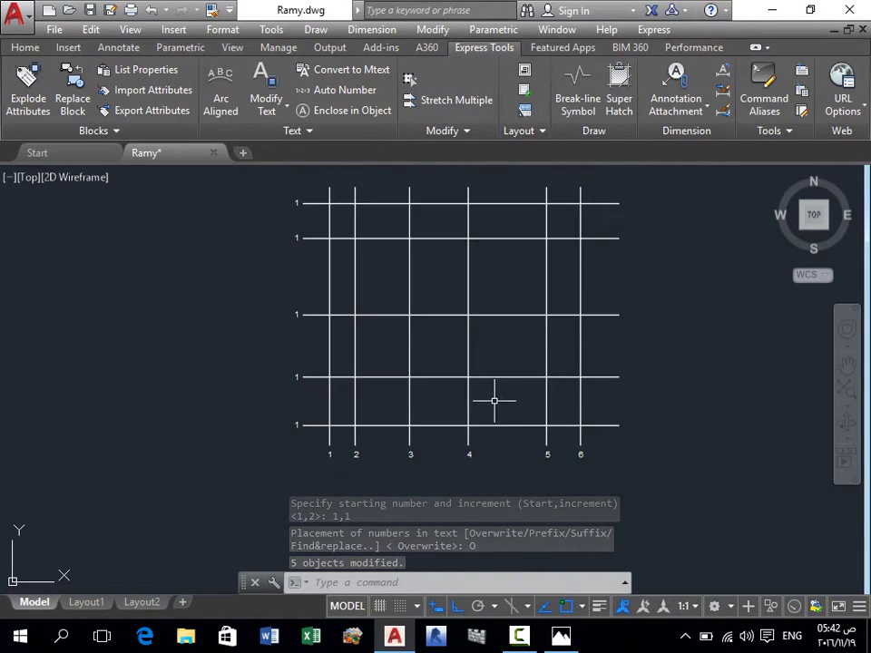
{"action": "scroll", "coordinate": [444, 451], "scroll_direction": "up", "scroll_amount": 1}
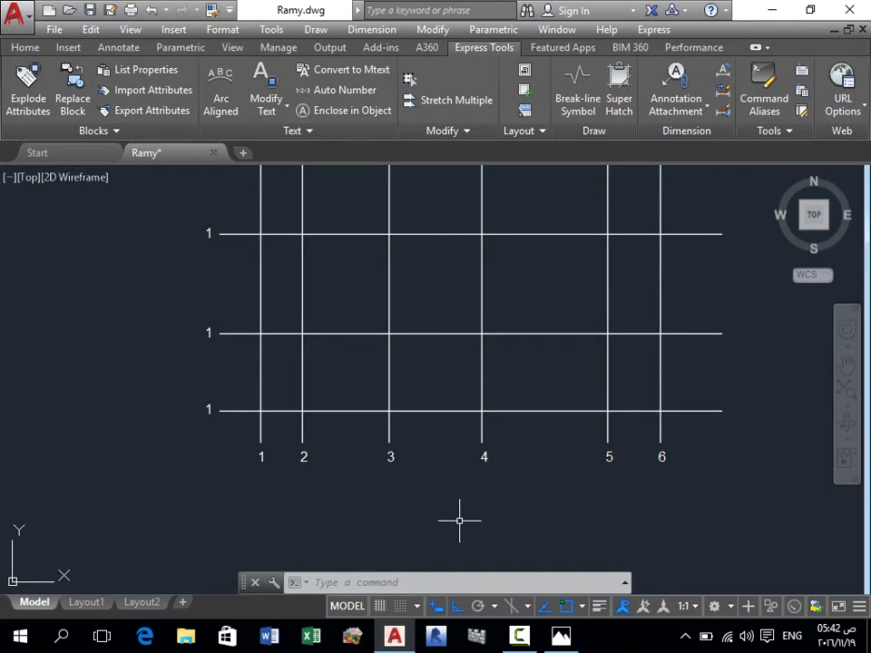
Step: Undo and overwrite the column labels by X with start 6, increment -1 (6 to 1)
{"action": "key", "text": "ctrl+z"}
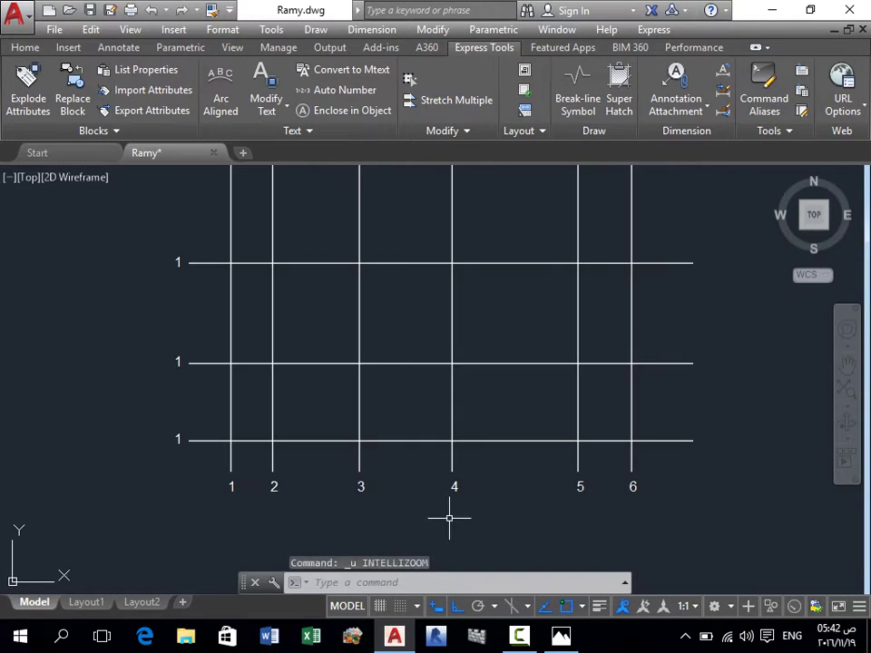
{"action": "key", "text": "ctrl+z"}
{"action": "type", "text": "T"}
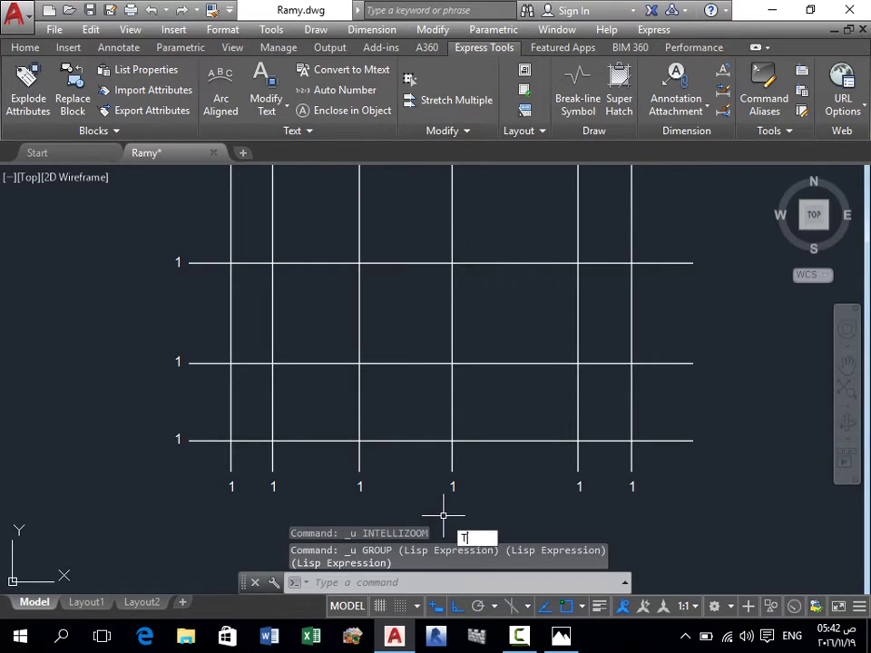
{"action": "type", "text": "COUNT"}
{"action": "key", "text": "Return"}
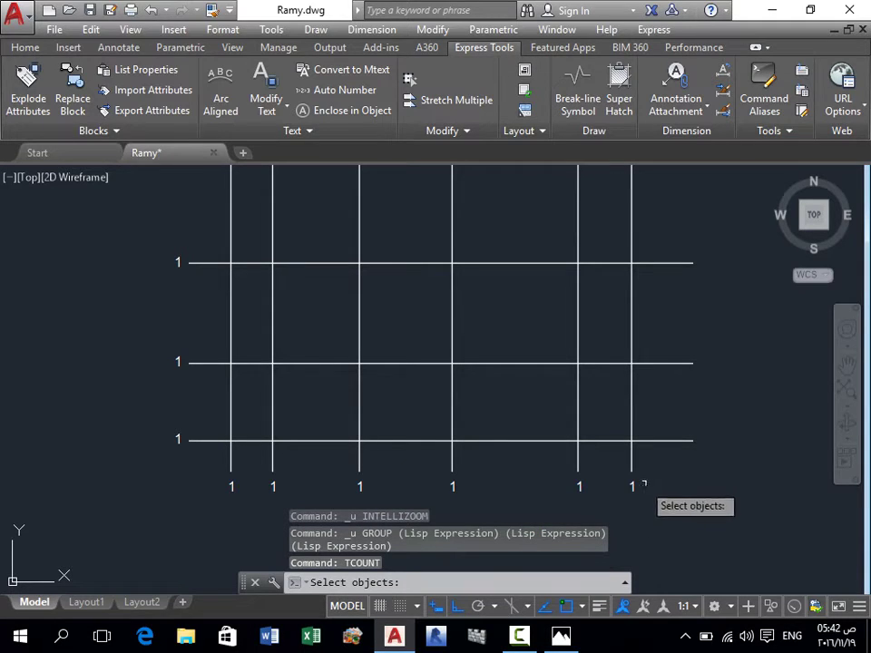
{"action": "left_click", "coordinate": [205, 473]}
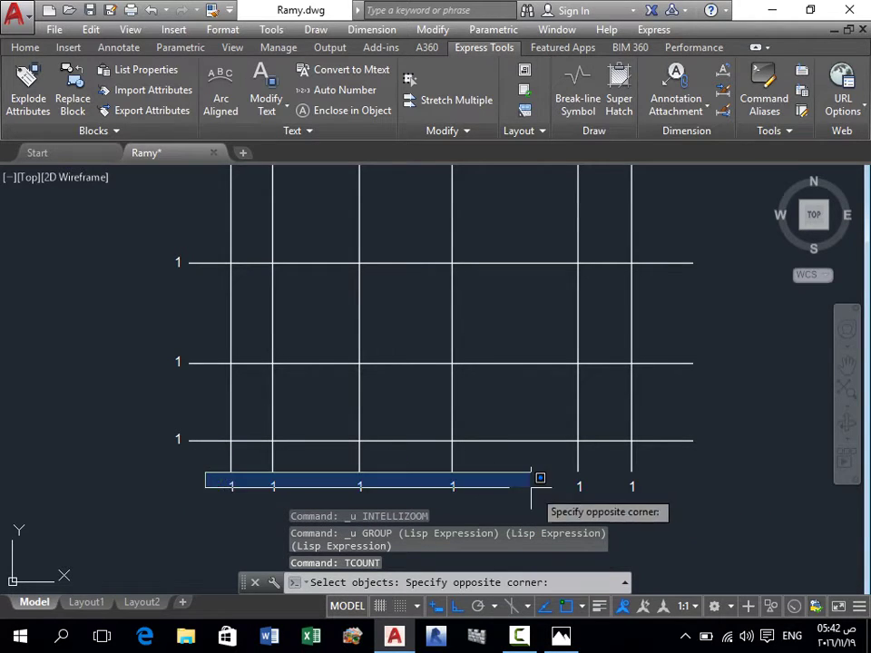
{"action": "left_click", "coordinate": [687, 507]}
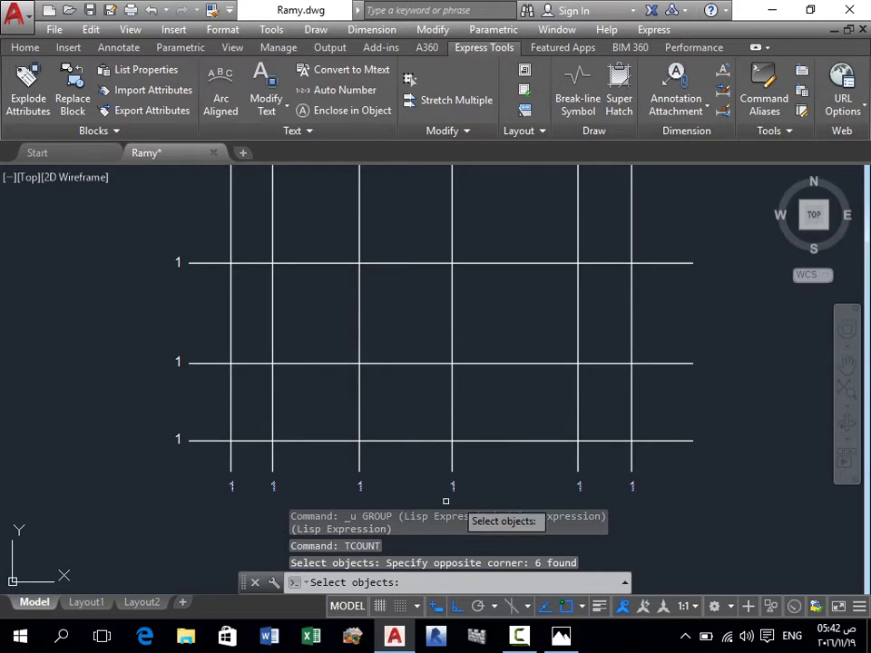
{"action": "key", "text": "Return"}
{"action": "key", "text": "Down"}
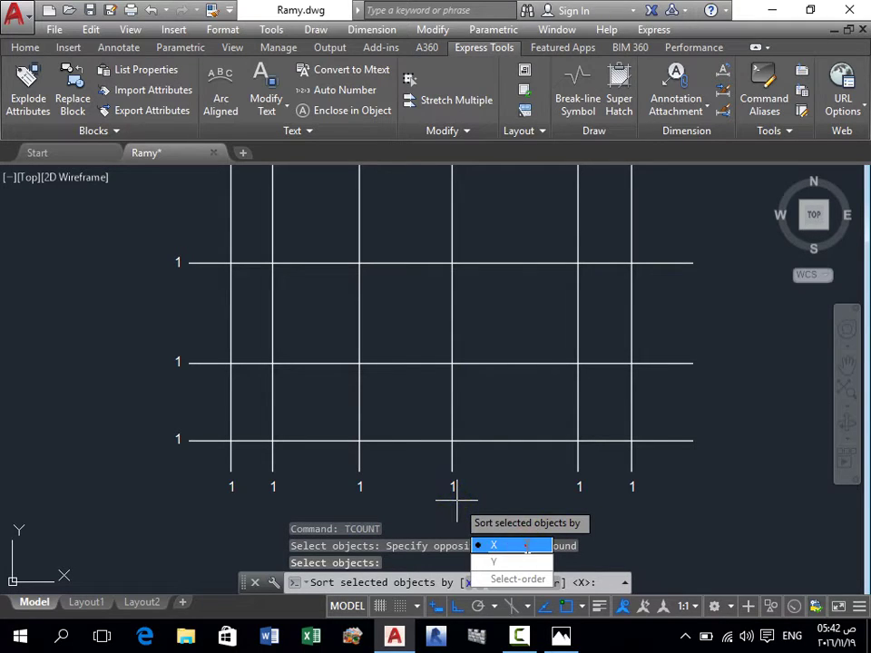
{"action": "key", "text": "Return"}
{"action": "type", "text": "6,-1"}
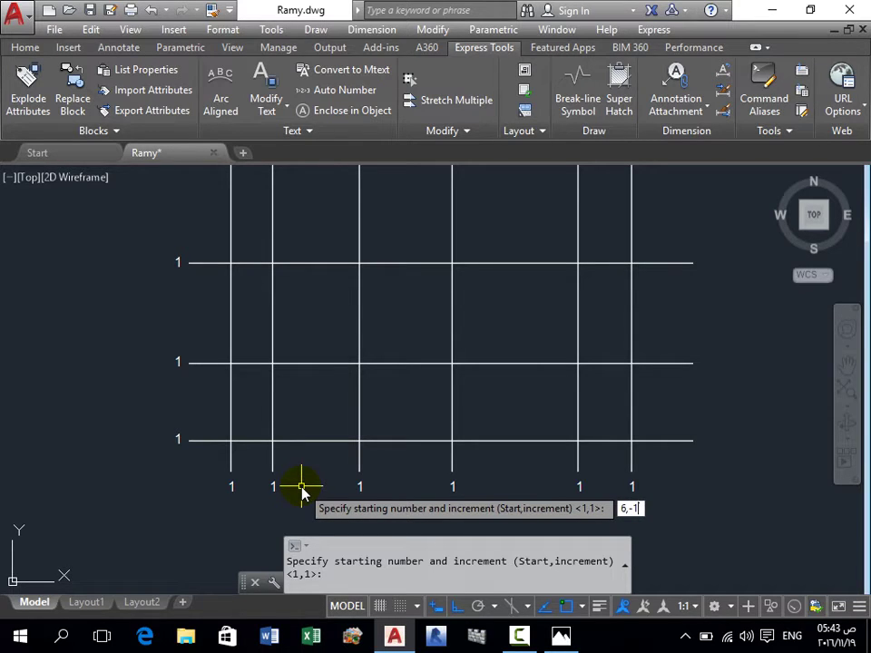
{"action": "key", "text": "Return"}
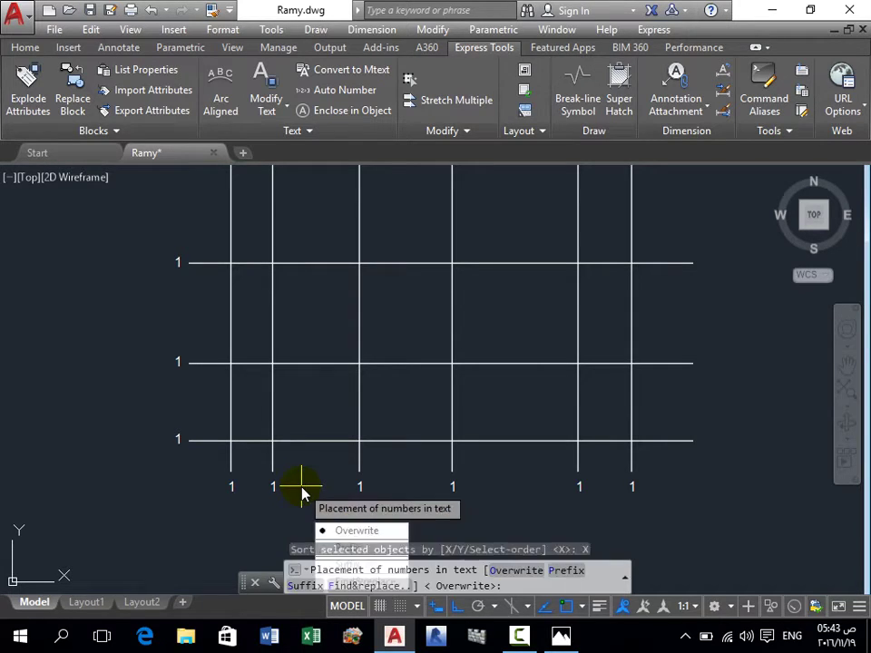
{"action": "scroll", "coordinate": [301, 408], "scroll_direction": "down", "scroll_amount": 2}
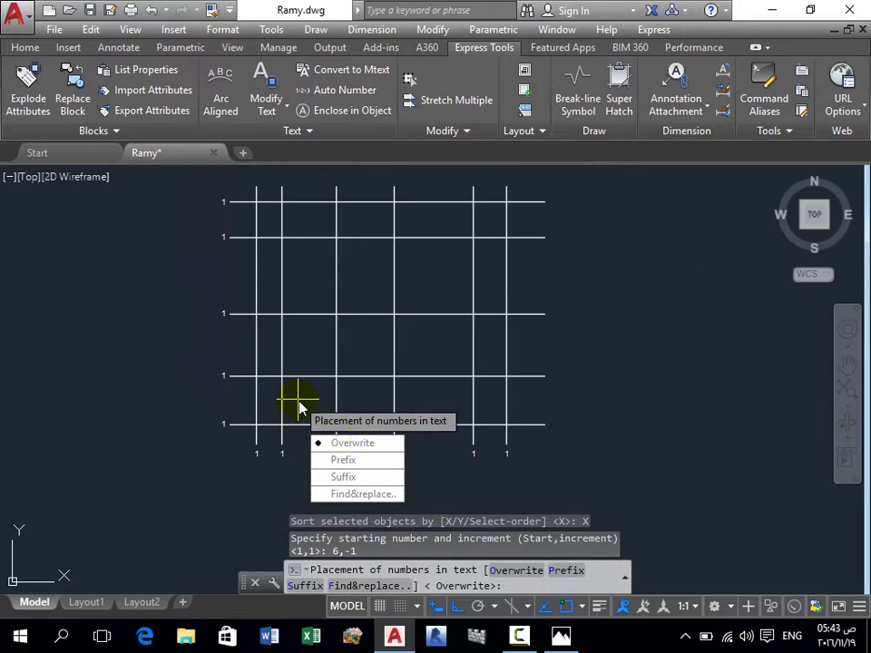
{"action": "left_click", "coordinate": [352, 443]}
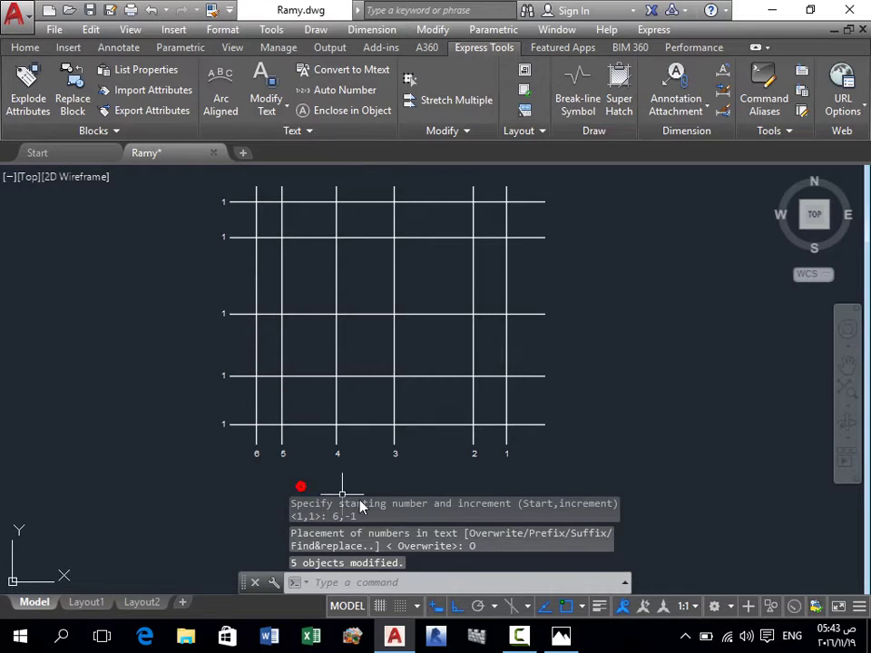
{"action": "scroll", "coordinate": [486, 456], "scroll_direction": "up", "scroll_amount": 2}
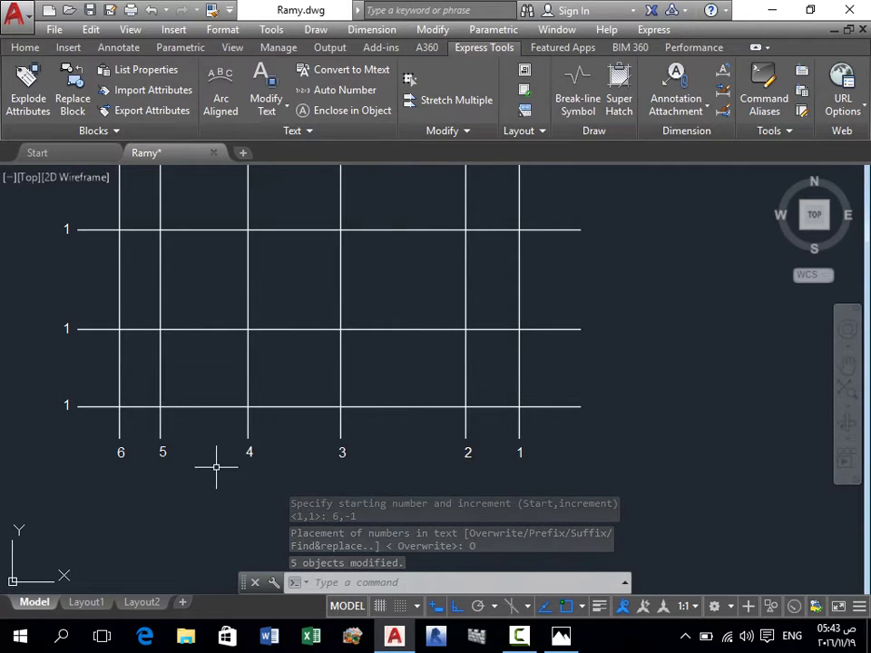
{"action": "scroll", "coordinate": [519, 444], "scroll_direction": "down", "scroll_amount": 2}
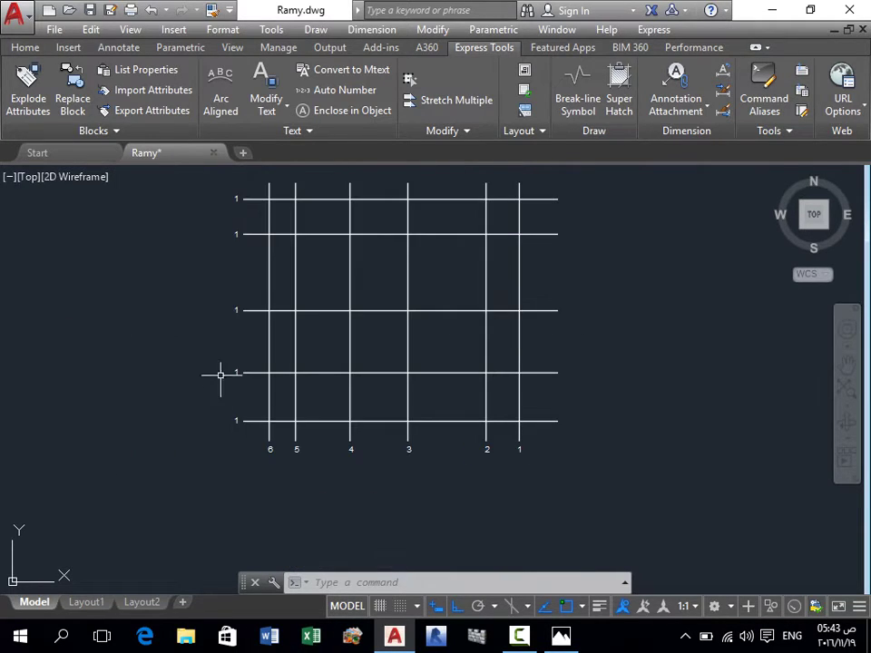
{"action": "scroll", "coordinate": [209, 350], "scroll_direction": "down", "scroll_amount": 2}
{"action": "scroll", "coordinate": [263, 383], "scroll_direction": "up", "scroll_amount": 2}
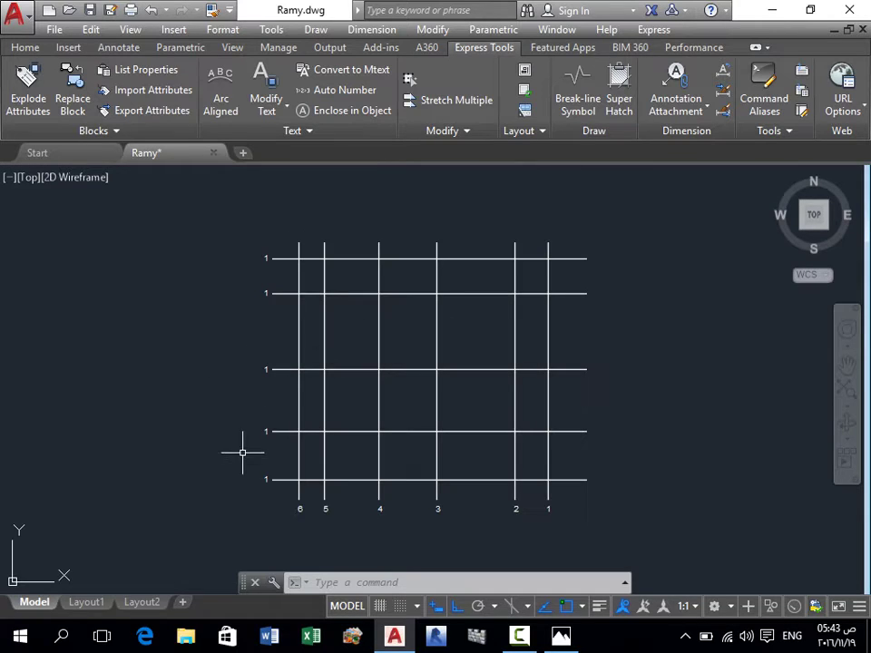
{"action": "type", "text": "TC"}
{"action": "key", "text": "Return"}
{"action": "left_click", "coordinate": [235, 241]}
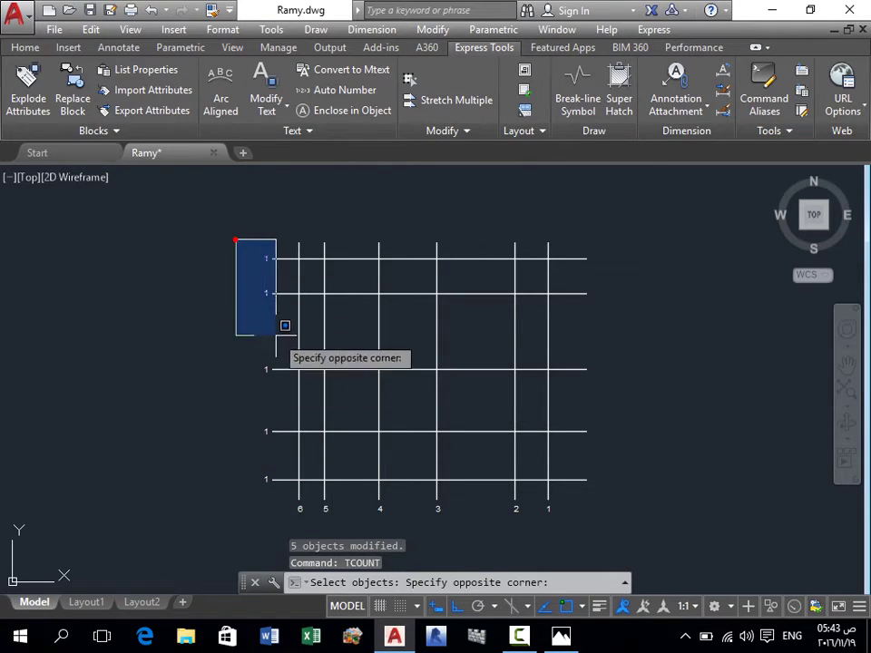
{"action": "left_click", "coordinate": [272, 523]}
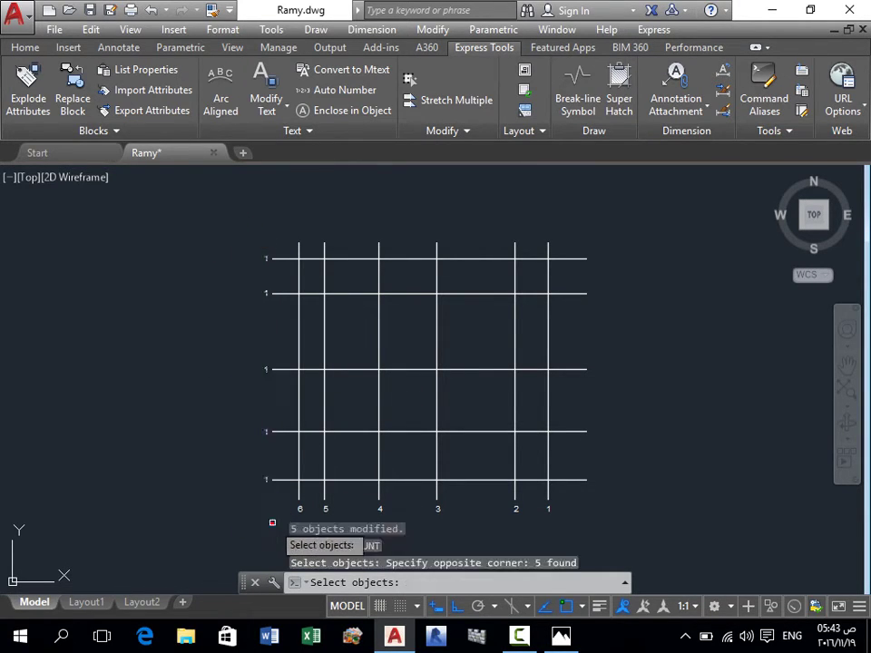
{"action": "key", "text": "Return"}
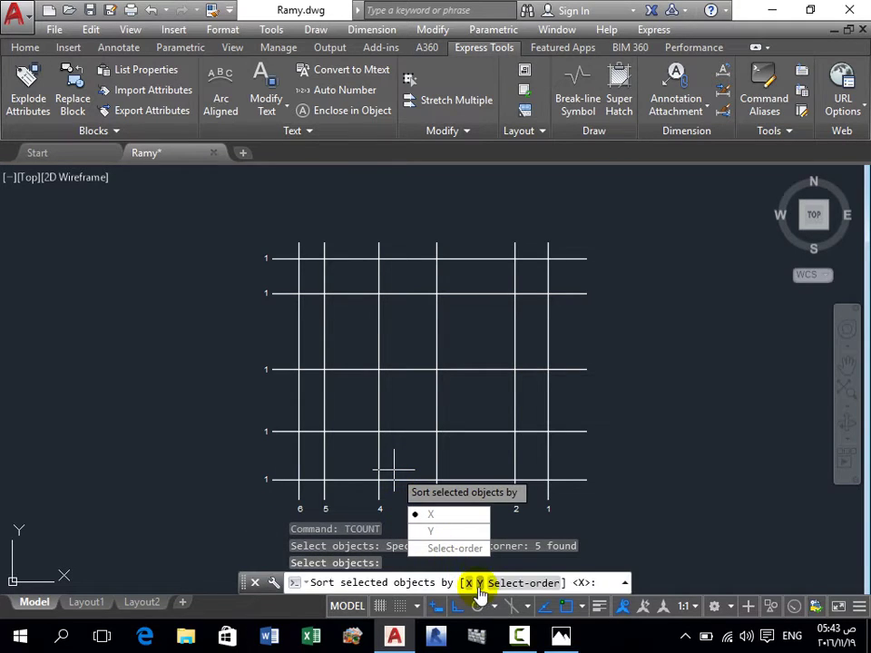
{"action": "left_click", "coordinate": [428, 532]}
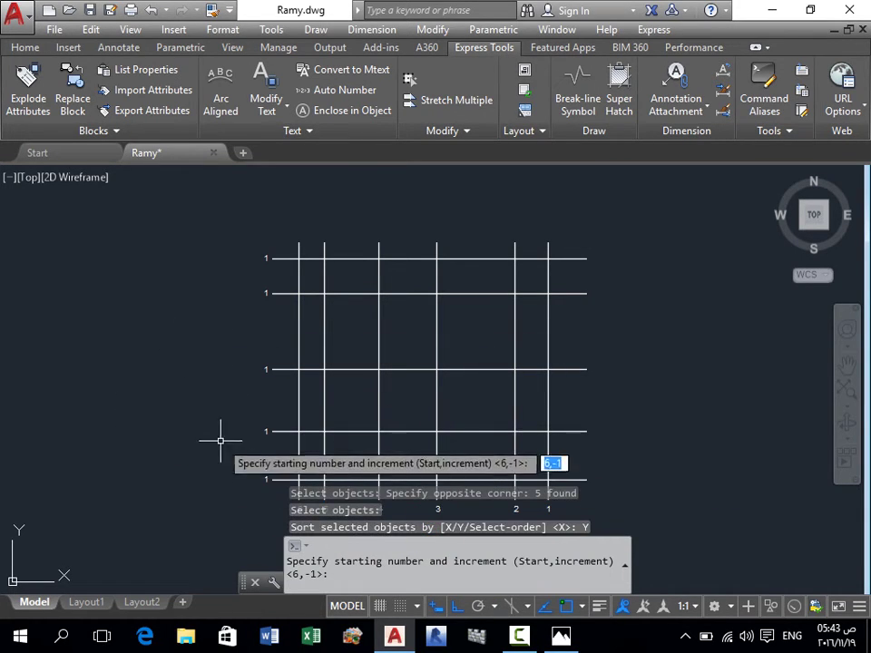
{"action": "left_click", "coordinate": [372, 576]}
{"action": "type", "text": "1,"}
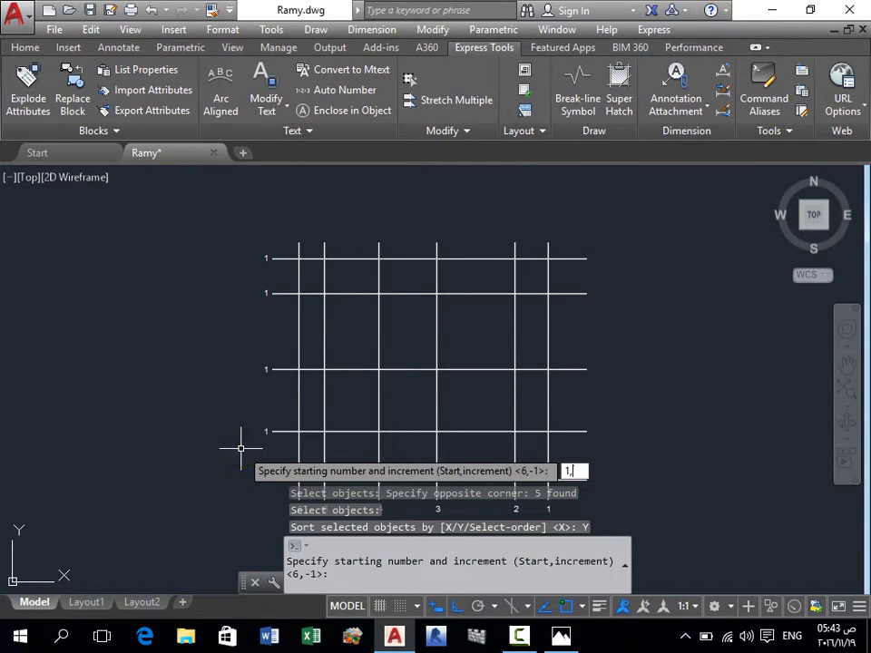
{"action": "type", "text": "1"}
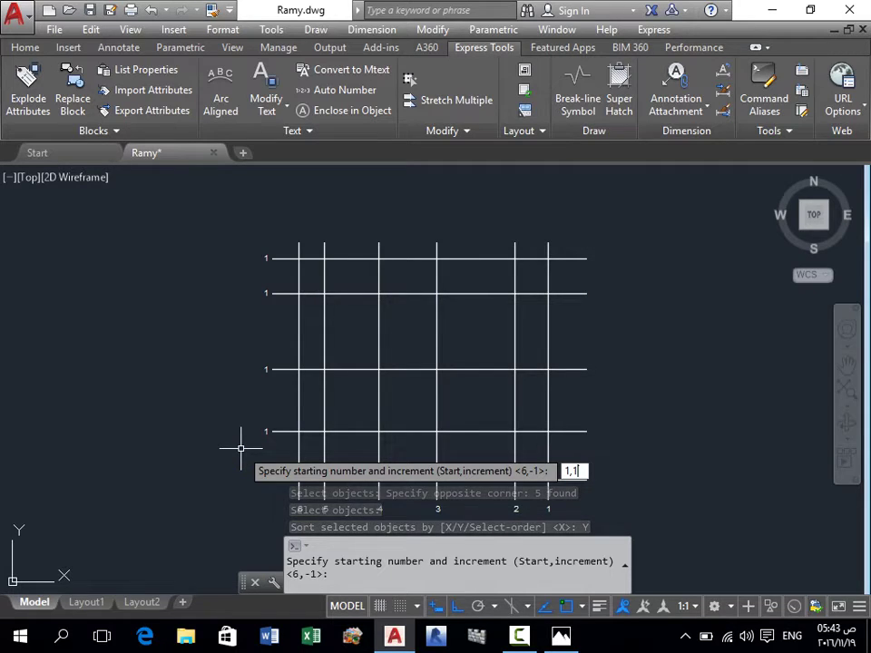
{"action": "left_click", "coordinate": [241, 452]}
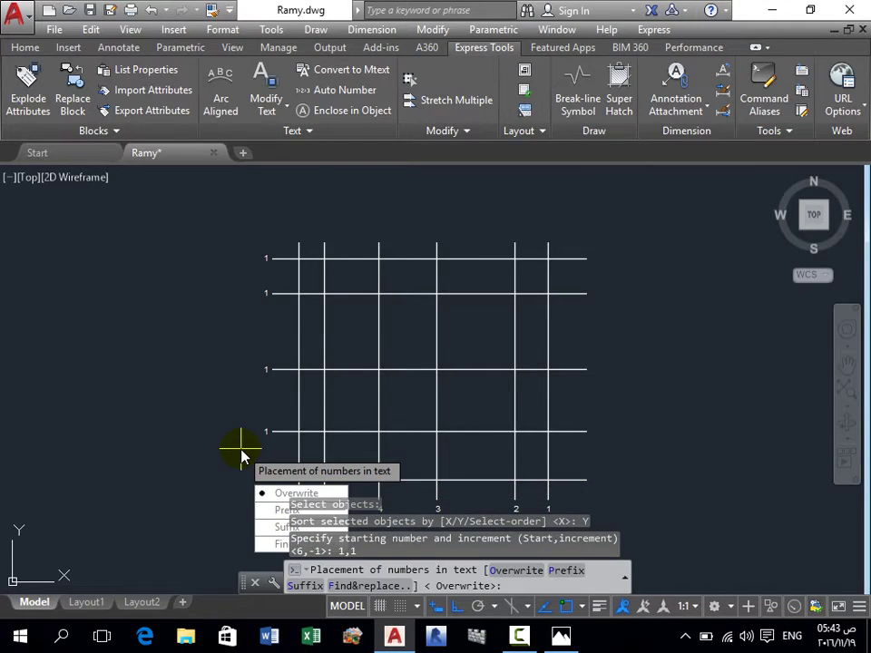
{"action": "left_click", "coordinate": [281, 495]}
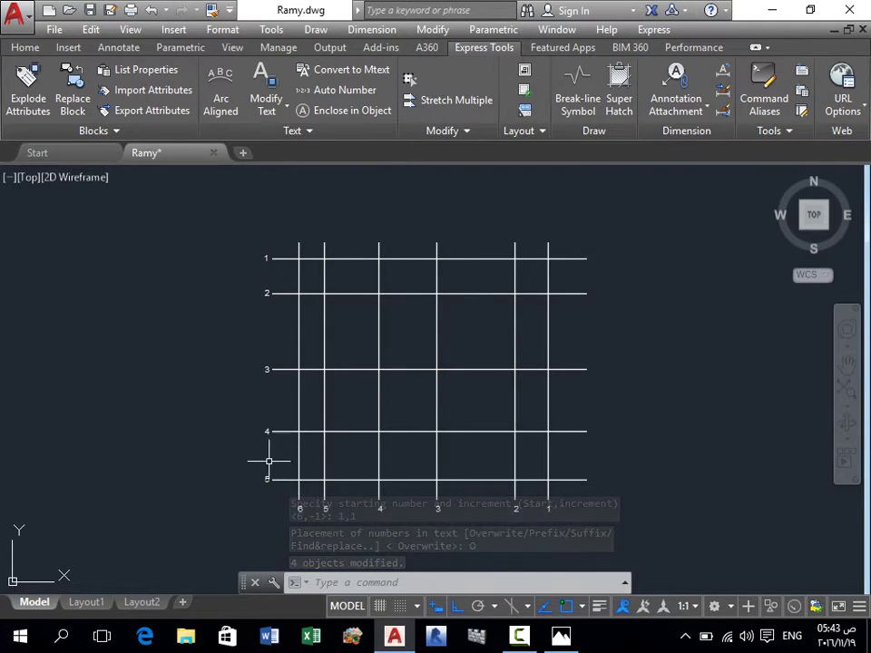
{"action": "key", "text": "ctrl+z"}
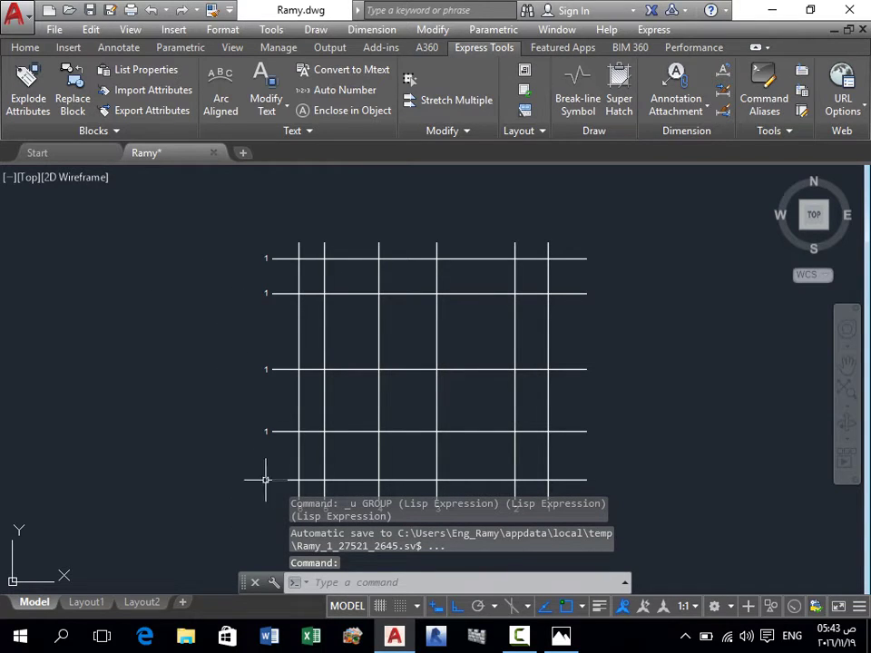
Step: Run TCOUNT and window-select the five row labels
{"action": "scroll", "coordinate": [255, 482], "scroll_direction": "up", "scroll_amount": 2}
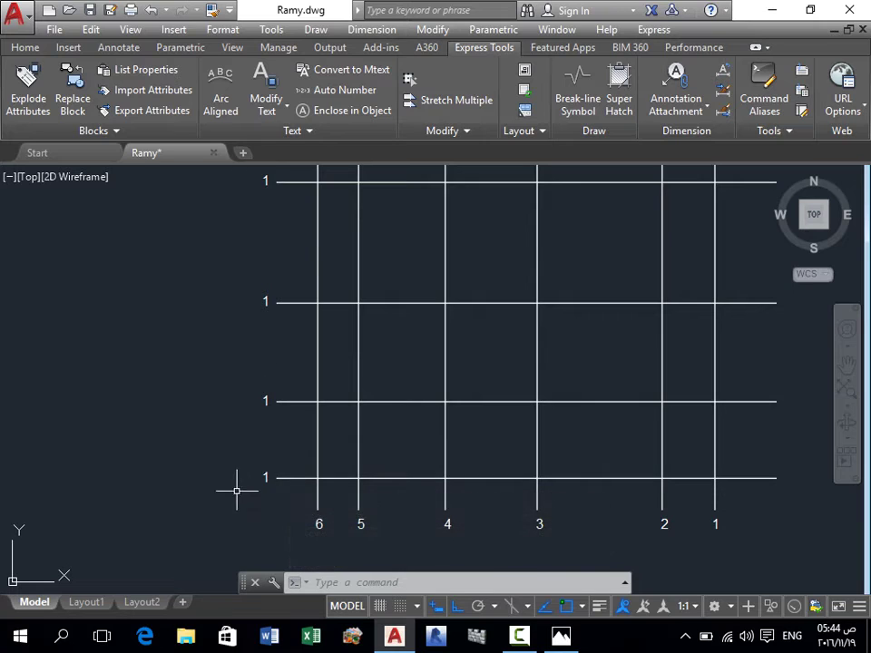
{"action": "scroll", "coordinate": [234, 485], "scroll_direction": "down", "scroll_amount": 2}
{"action": "left_click", "coordinate": [273, 232]}
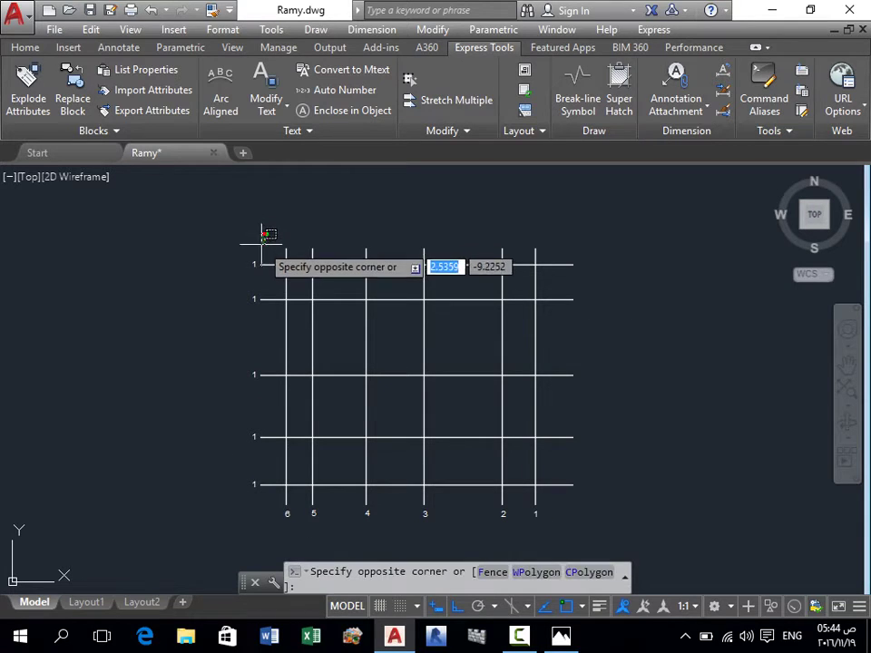
{"action": "key", "text": "Escape"}
{"action": "type", "text": "tcount"}
{"action": "key", "text": "Return"}
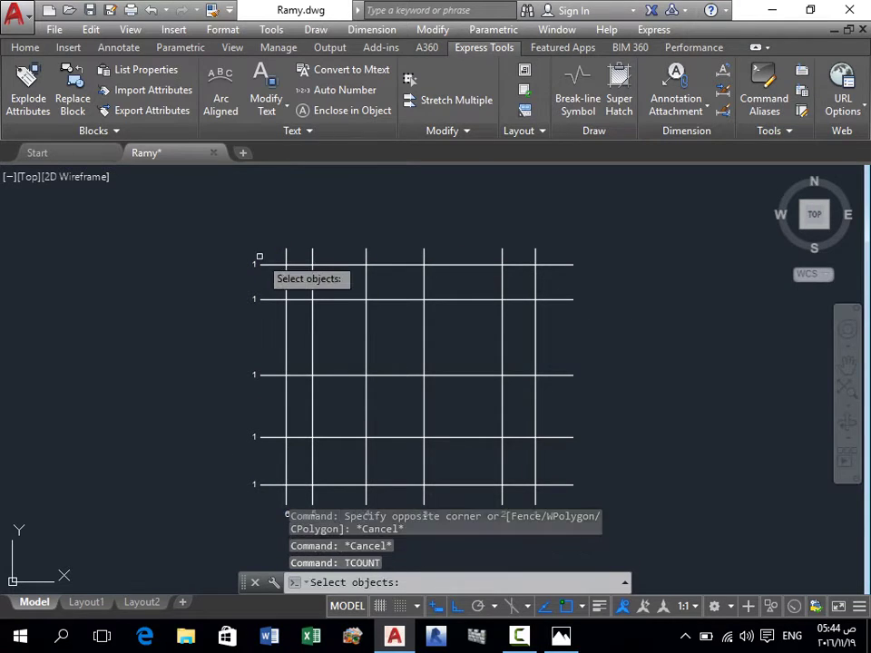
{"action": "left_click", "coordinate": [260, 247]}
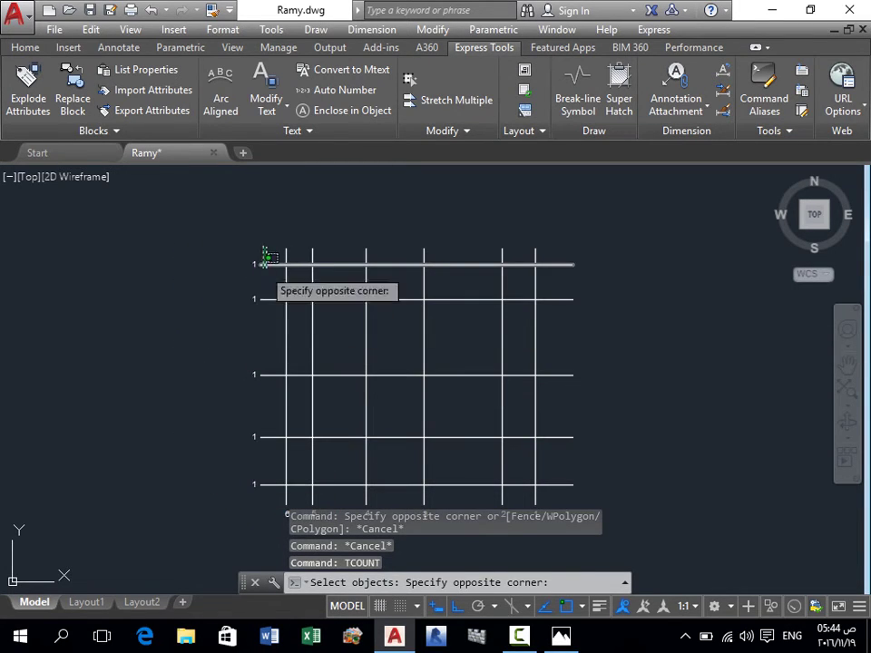
{"action": "left_click", "coordinate": [259, 227]}
{"action": "left_click", "coordinate": [229, 237]}
{"action": "left_click", "coordinate": [269, 535]}
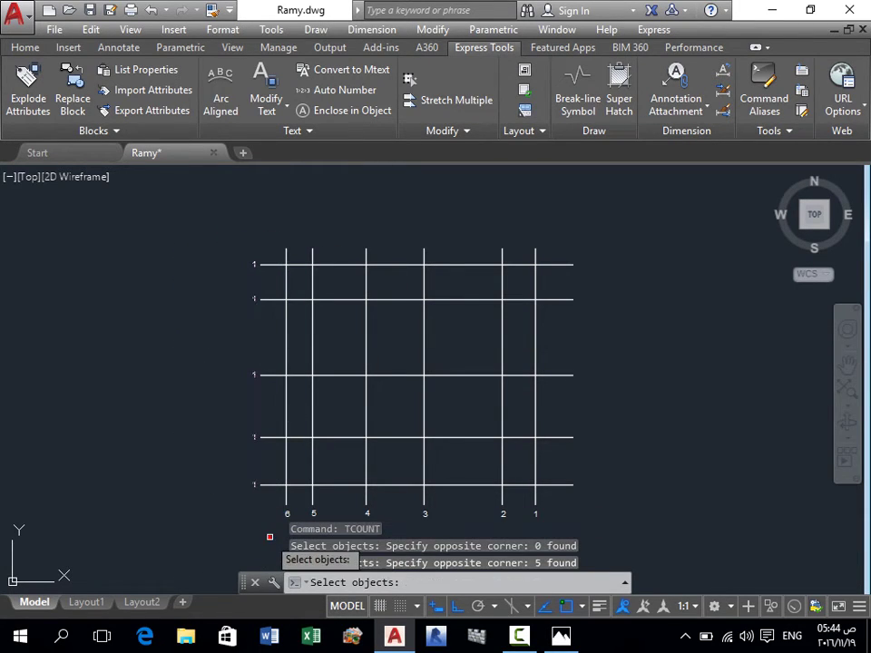
{"action": "key", "text": "Return"}
{"action": "key", "text": "Return"}
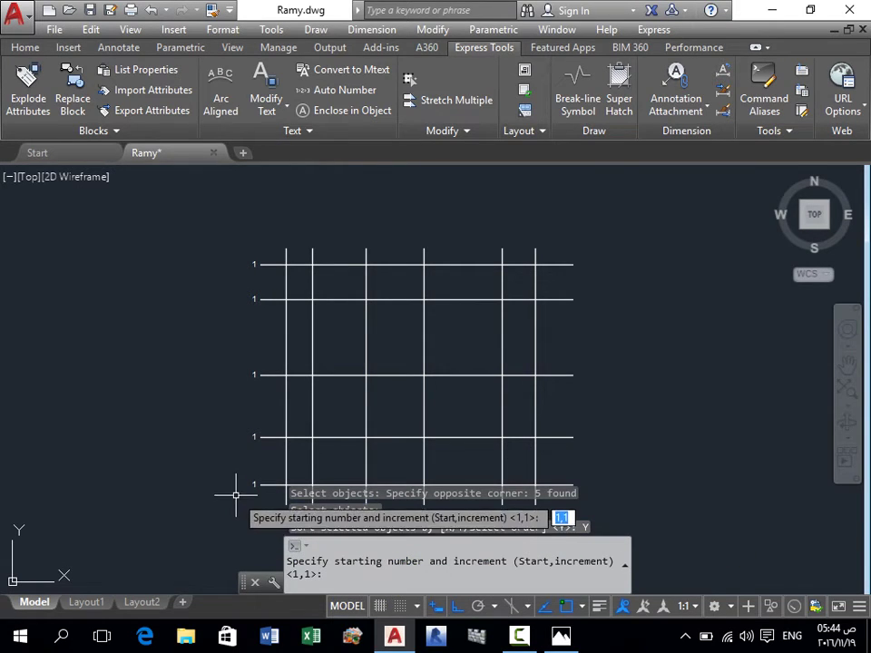
Step: Overwrite the row labels using start 5 and increment -1
{"action": "scroll", "coordinate": [243, 476], "scroll_direction": "up", "scroll_amount": 2}
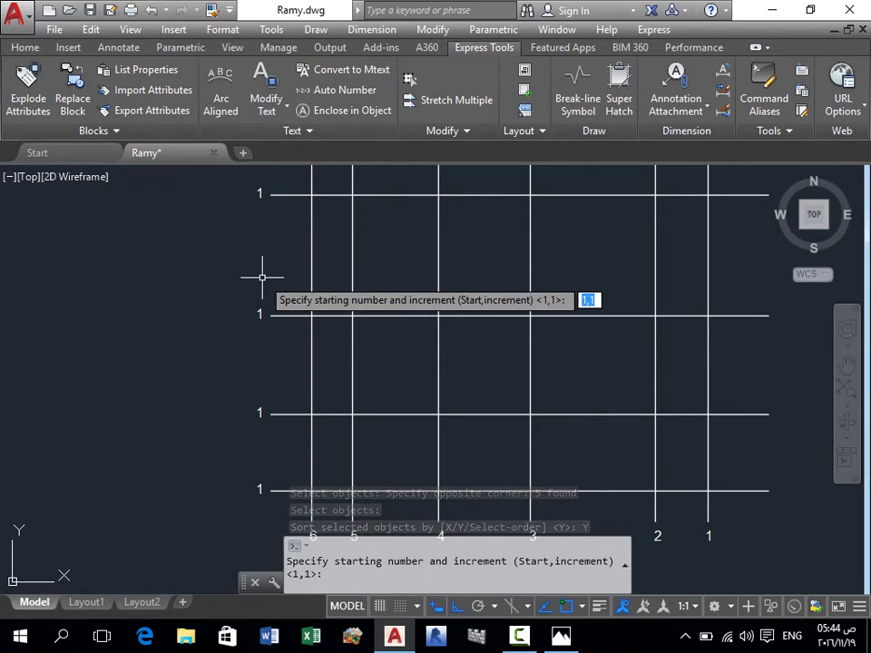
{"action": "scroll", "coordinate": [262, 247], "scroll_direction": "down", "scroll_amount": 2}
{"action": "type", "text": "5,-1"}
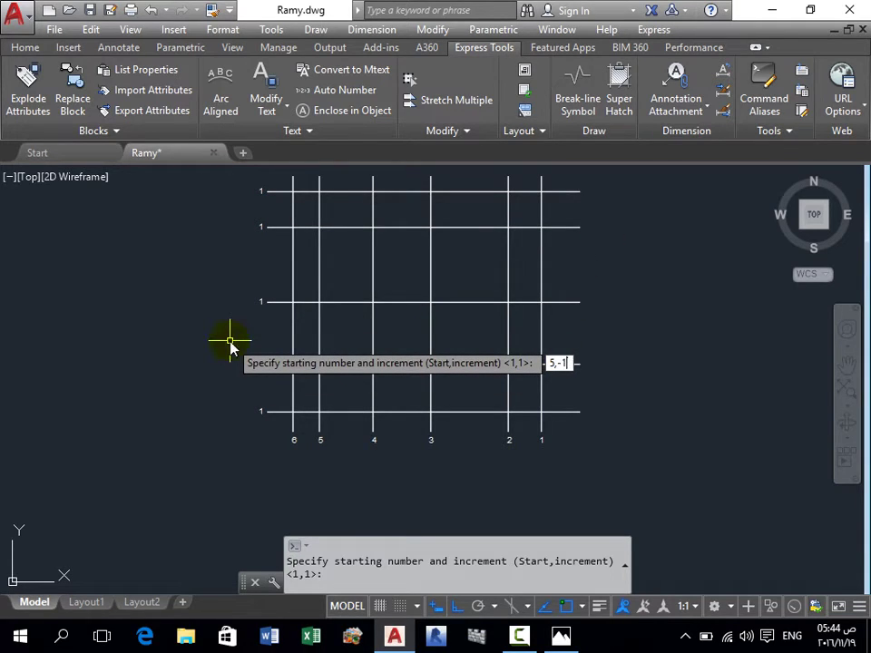
{"action": "key", "text": "Return"}
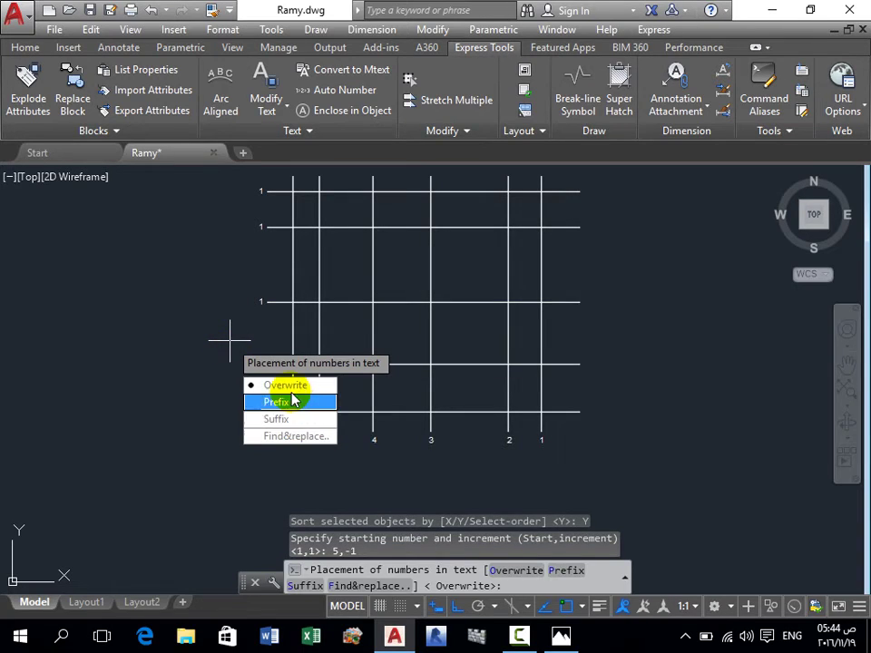
{"action": "left_click", "coordinate": [279, 390]}
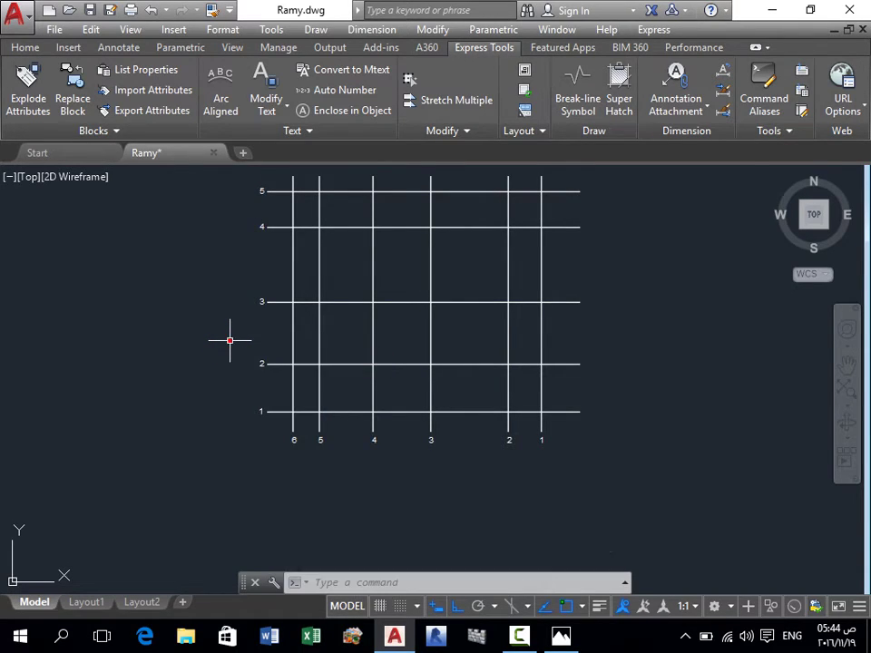
{"action": "scroll", "coordinate": [256, 404], "scroll_direction": "up", "scroll_amount": 2}
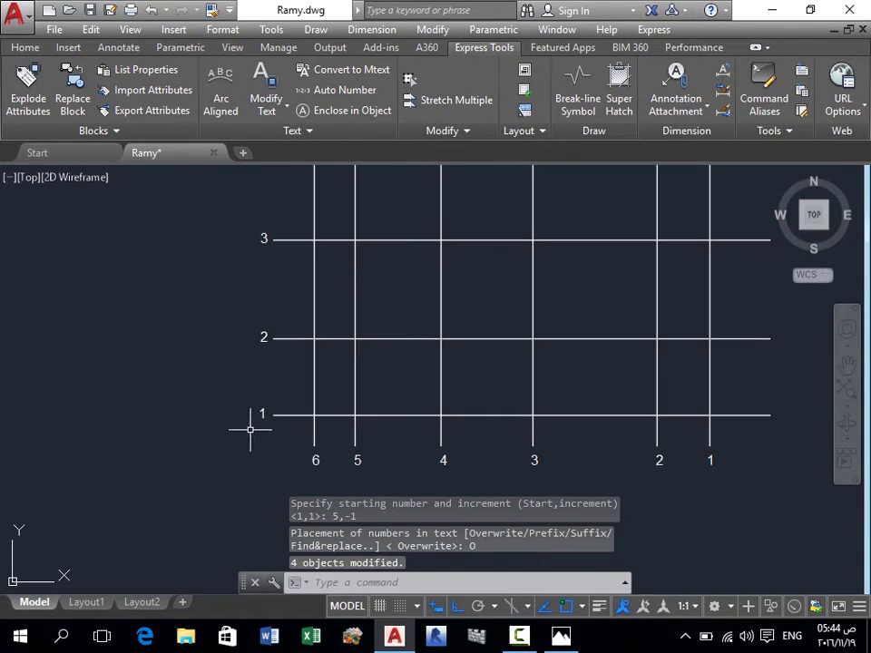
{"action": "scroll", "coordinate": [253, 471], "scroll_direction": "down", "scroll_amount": 2}
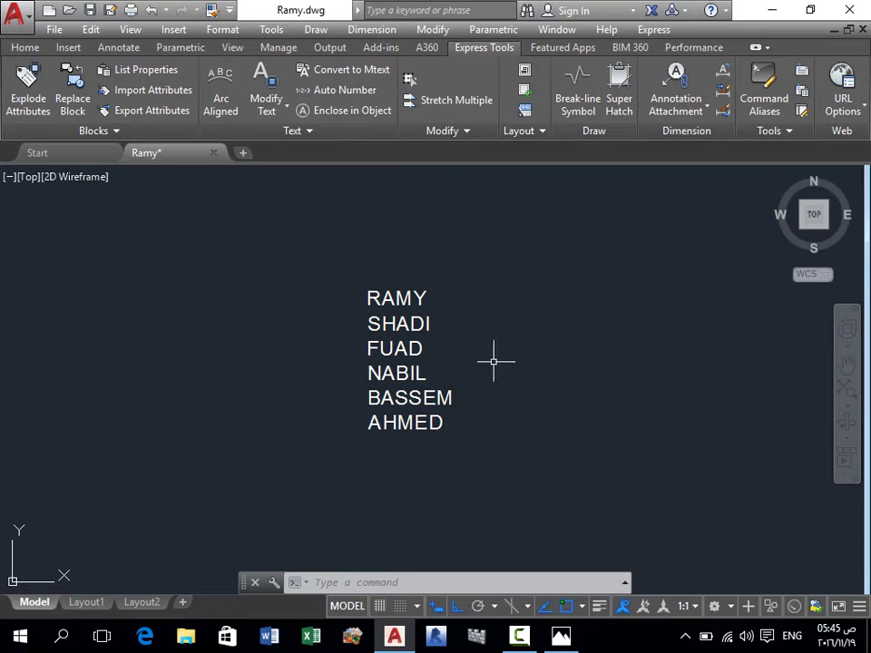
Step: Prefix names RAMY through AHMED with numbers 1–6 sorted top to bottom, then undo it
{"action": "left_click", "coordinate": [352, 95]}
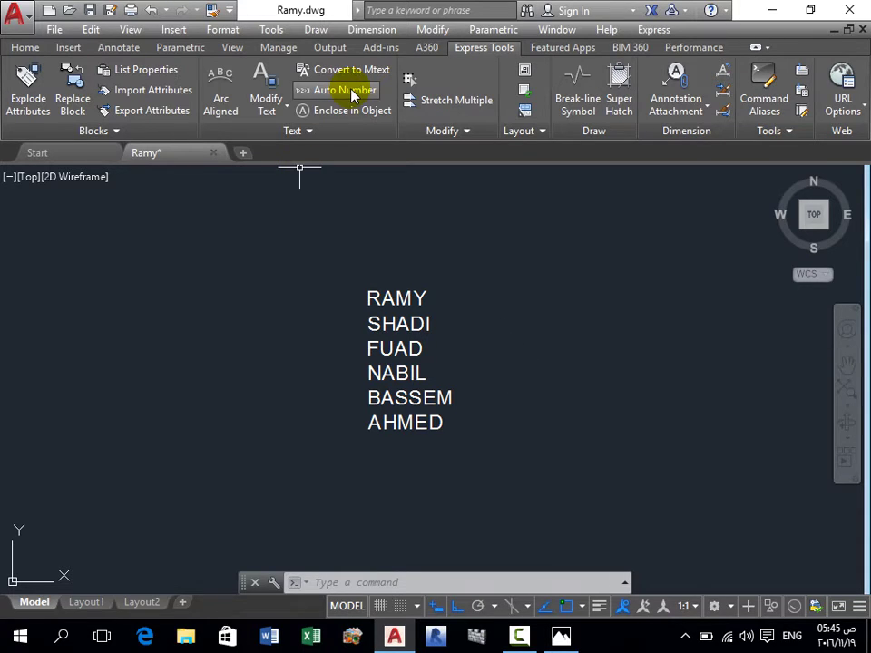
{"action": "left_click", "coordinate": [345, 97]}
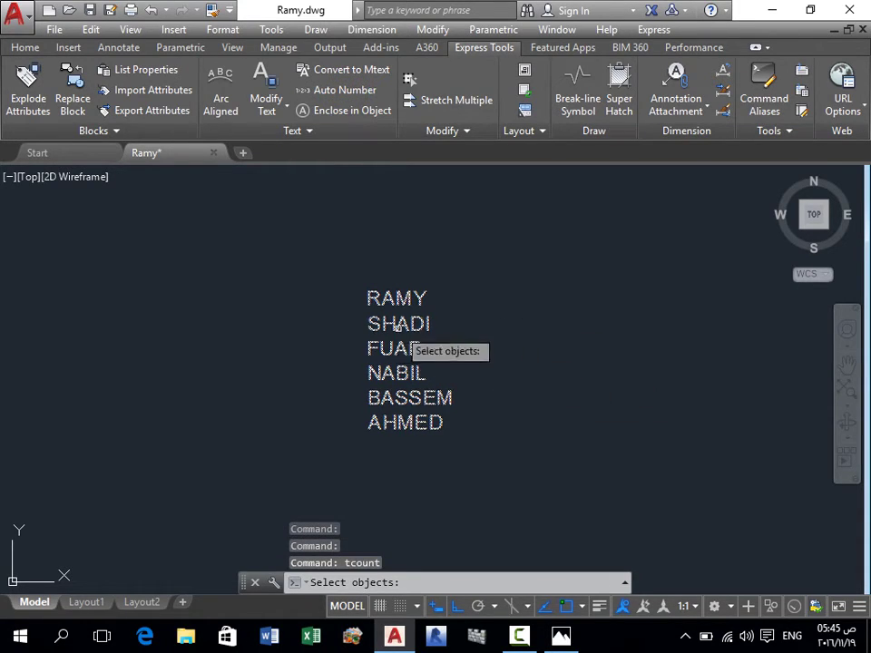
{"action": "left_click", "coordinate": [479, 260]}
{"action": "left_click", "coordinate": [246, 471]}
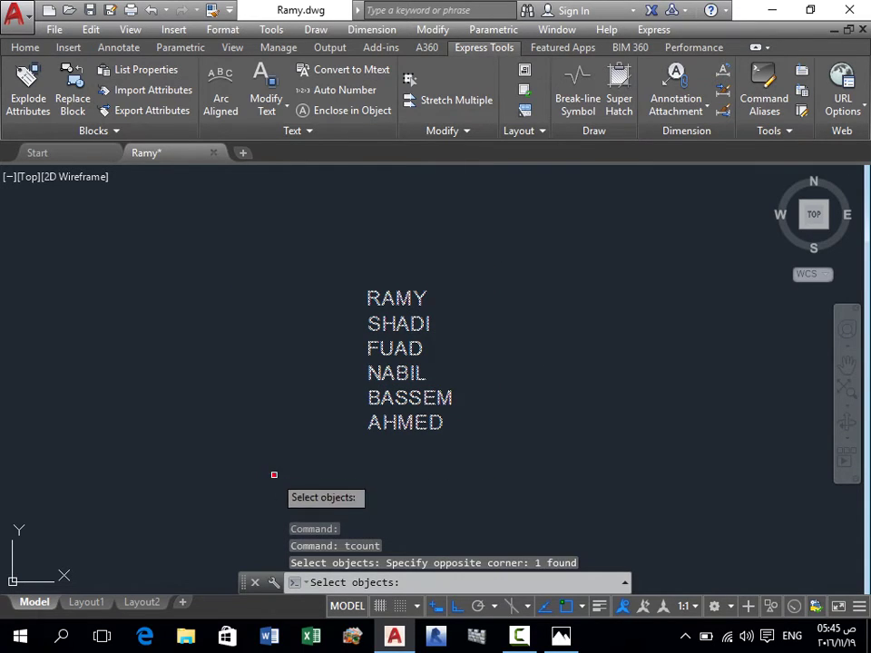
{"action": "right_click", "coordinate": [406, 438]}
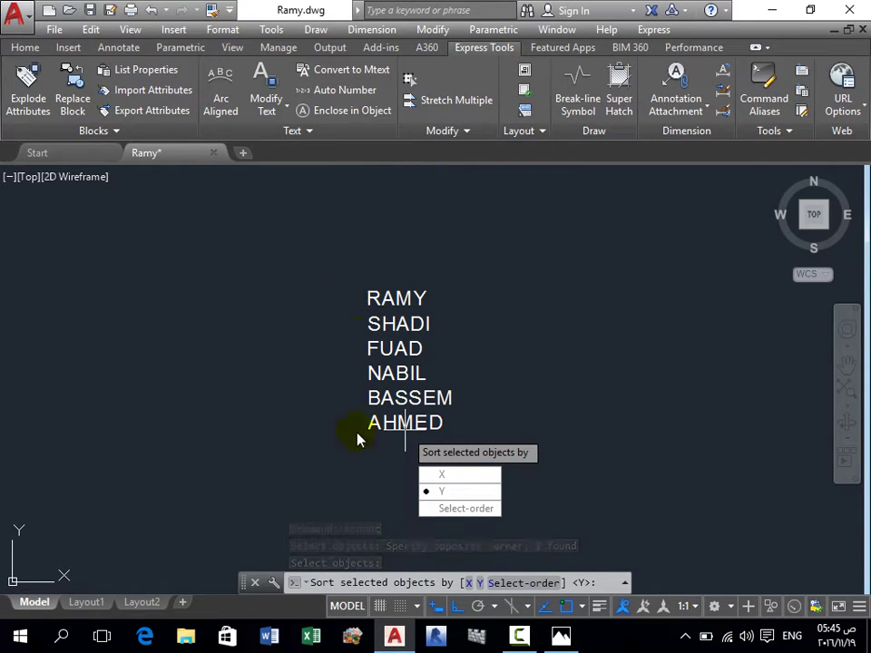
{"action": "left_click", "coordinate": [467, 491]}
{"action": "type", "text": "1,1"}
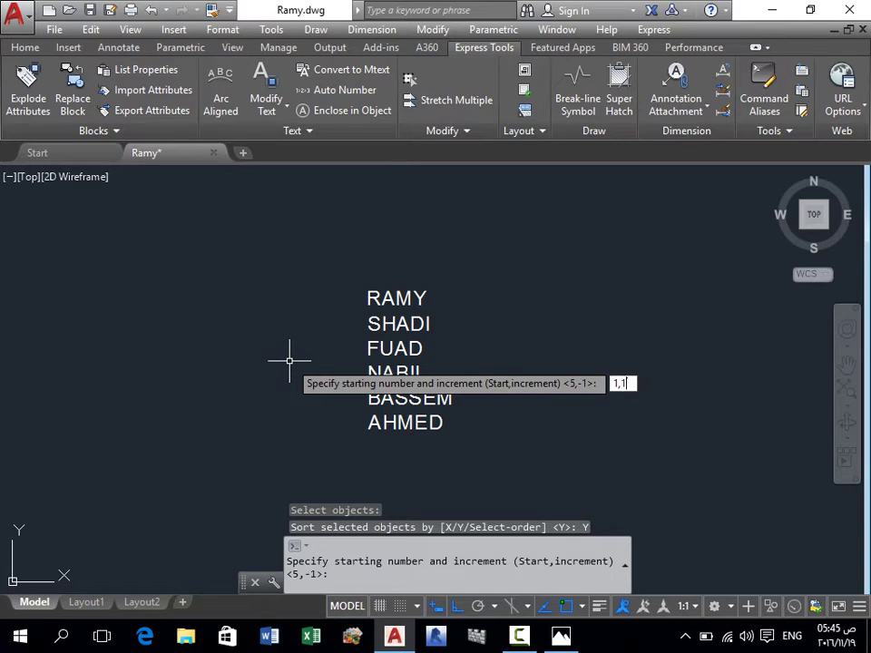
{"action": "key", "text": "Return"}
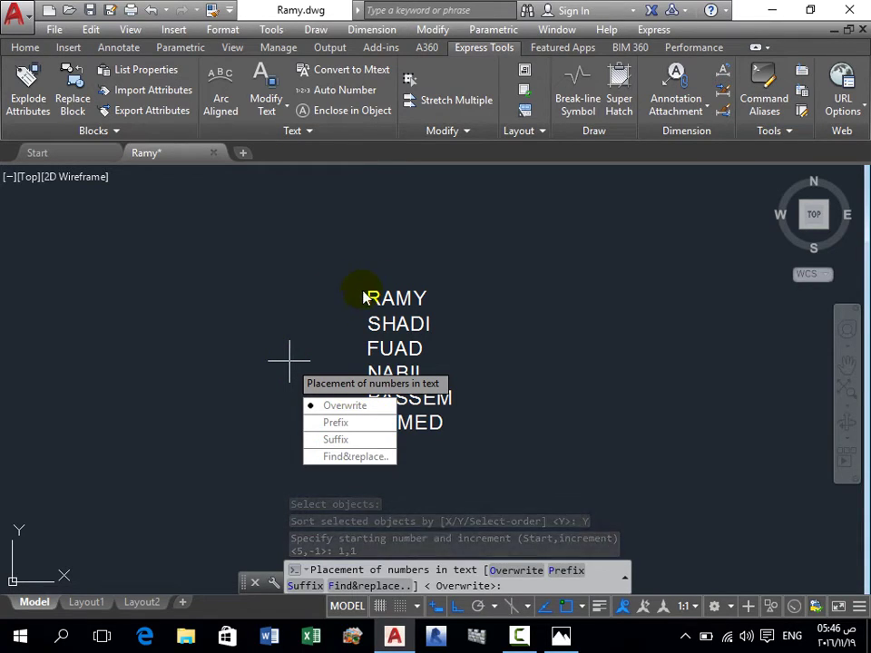
{"action": "left_click", "coordinate": [344, 426]}
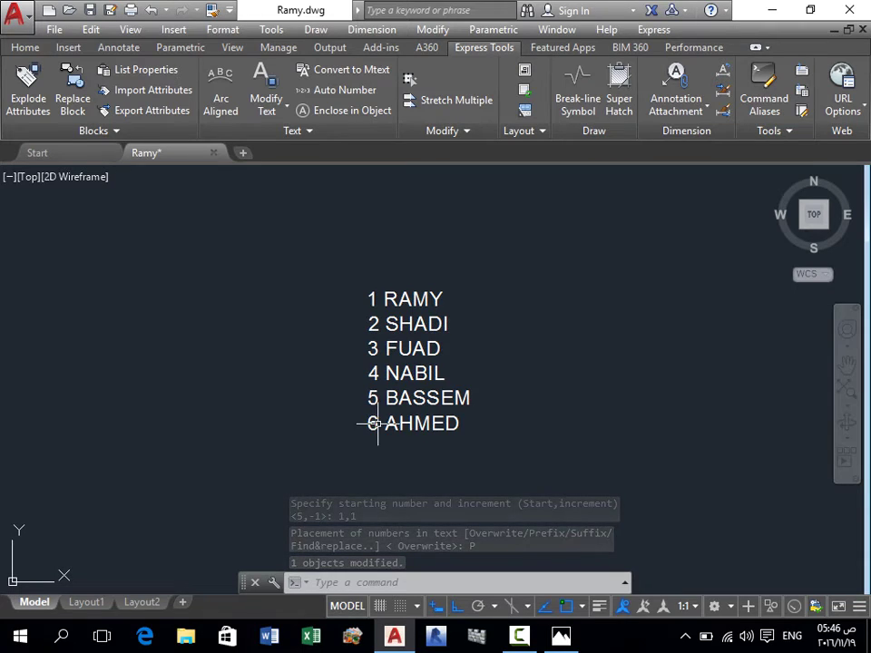
{"action": "key", "text": "ctrl+z"}
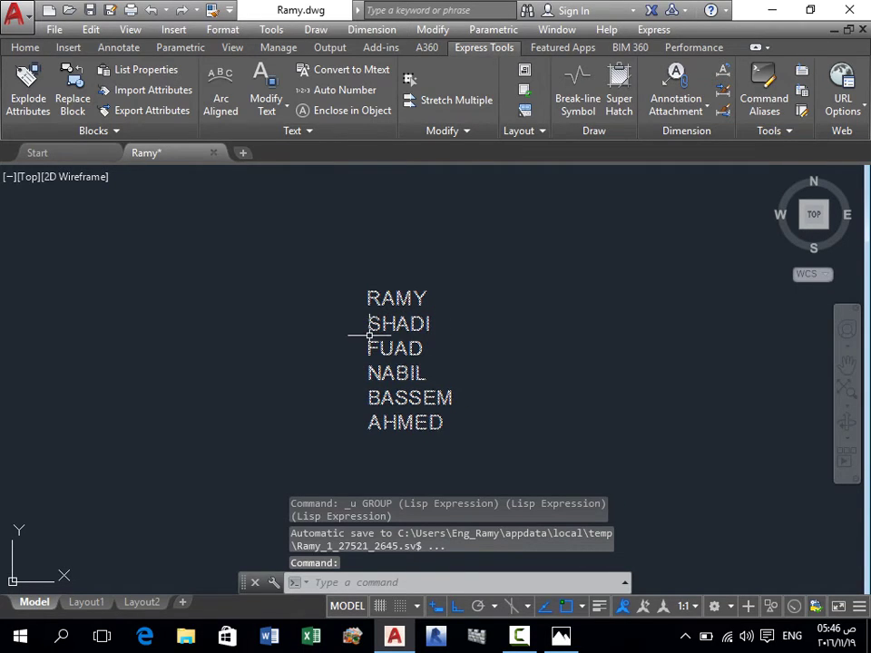
Step: Append suffix numbers 1–6 to the six names sorted by Y with TCOUNT, then undo it
{"action": "type", "text": "tcount"}
{"action": "key", "text": "Return"}
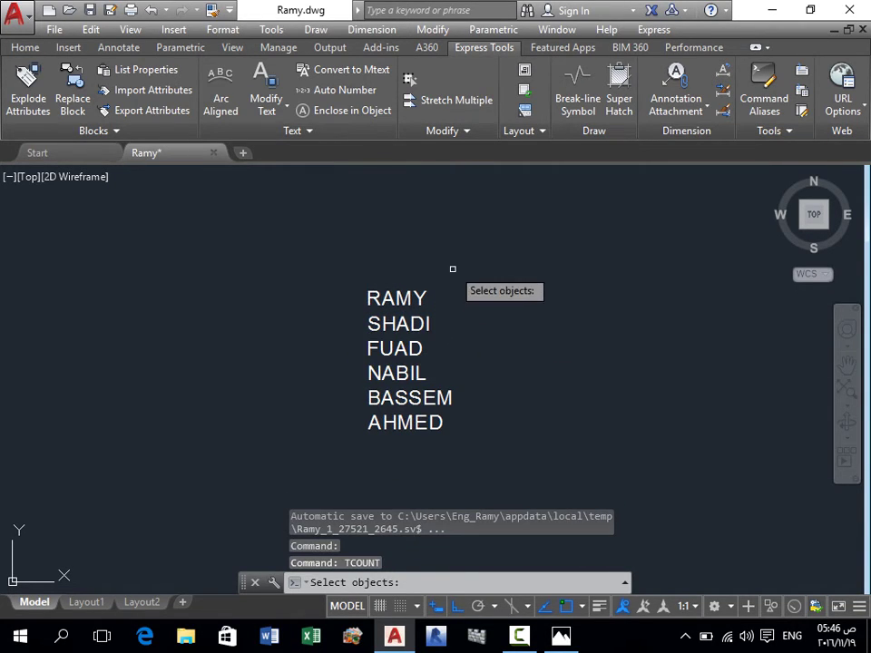
{"action": "left_click", "coordinate": [471, 261]}
{"action": "left_click", "coordinate": [316, 398]}
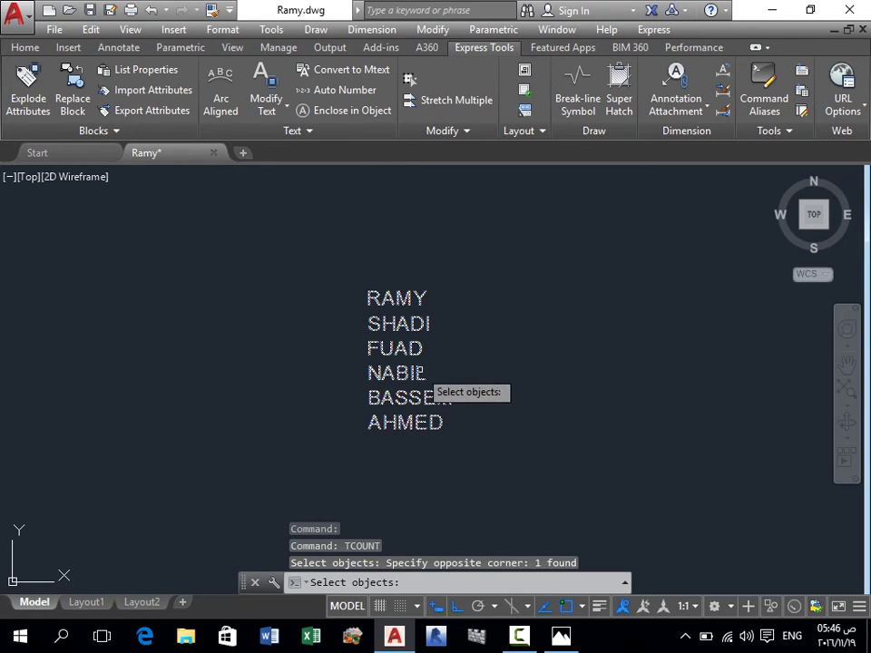
{"action": "key", "text": "Return"}
{"action": "left_click", "coordinate": [481, 430]}
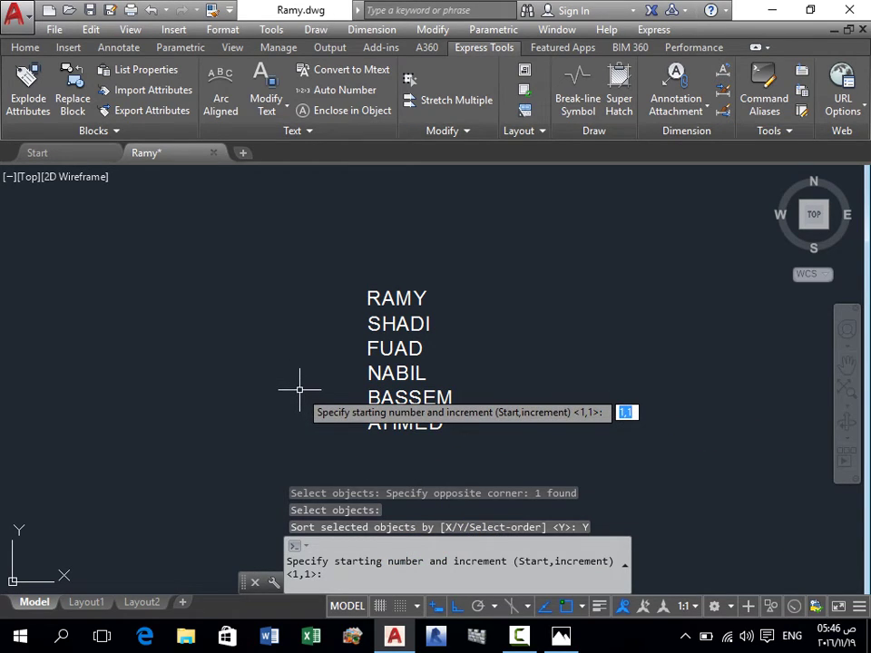
{"action": "key", "text": "Return"}
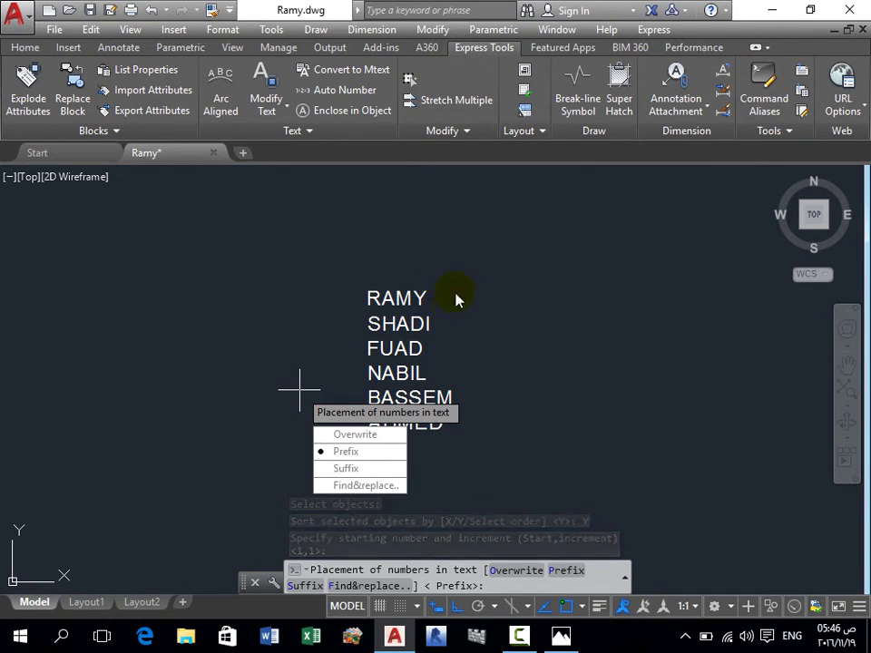
{"action": "left_click", "coordinate": [359, 468]}
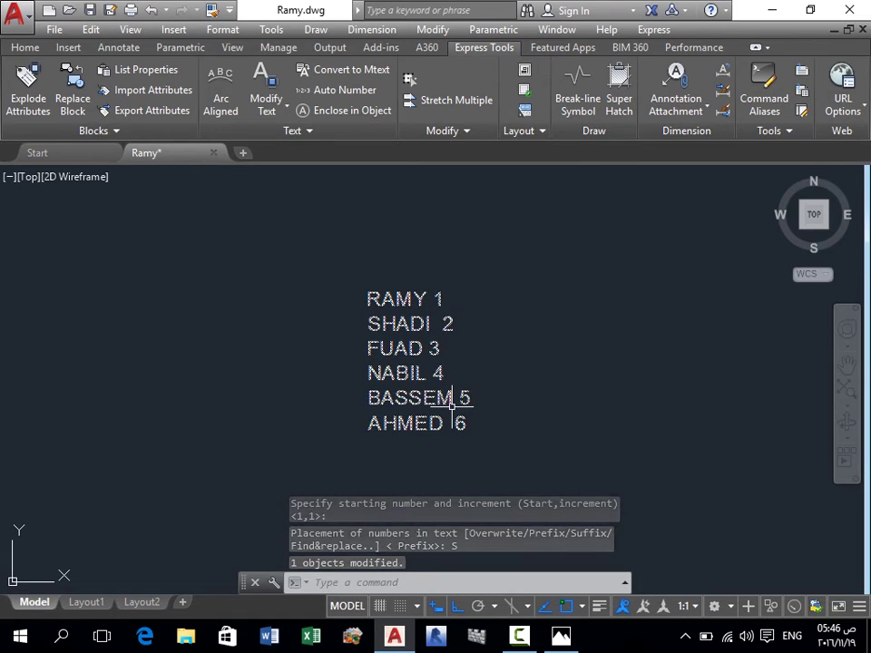
{"action": "key", "text": "ctrl+z"}
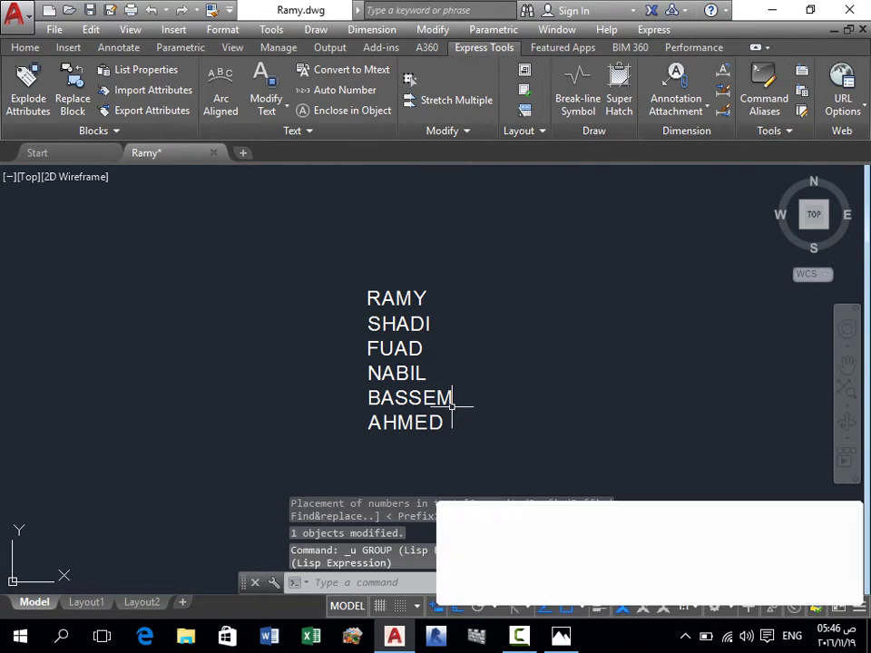
Step: Replace the letter A in each Y-sorted name with numbers 1–6 via Find&replace, then select the list
{"action": "left_click", "coordinate": [345, 90]}
{"action": "left_click", "coordinate": [437, 264]}
{"action": "left_click", "coordinate": [359, 396]}
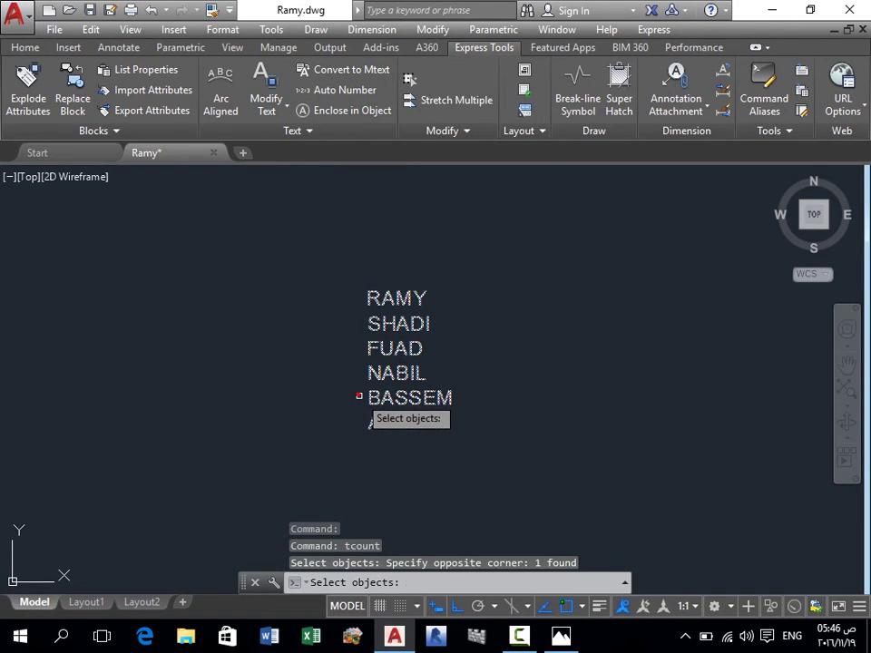
{"action": "key", "text": "Return"}
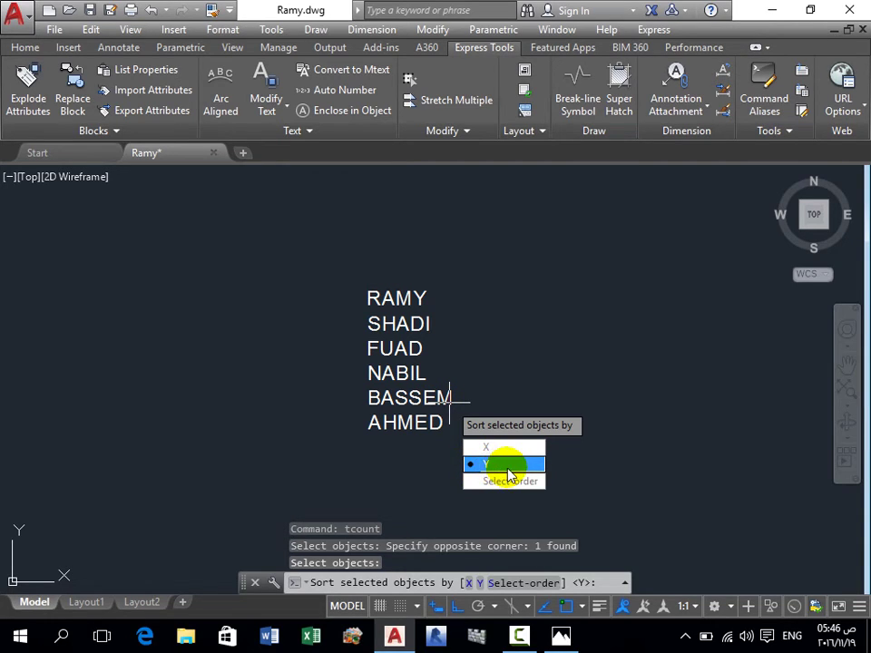
{"action": "left_click", "coordinate": [502, 467]}
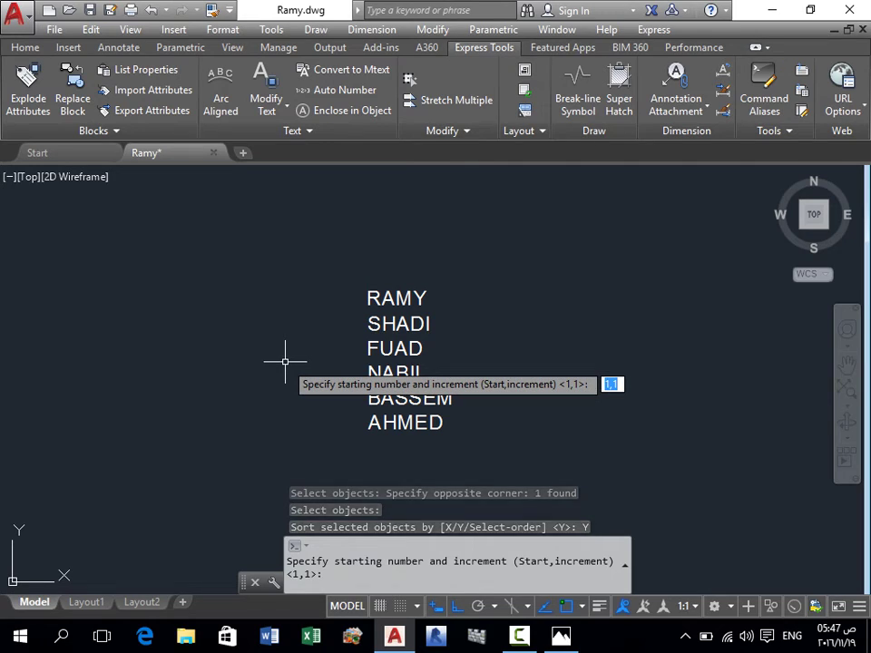
{"action": "key", "text": "Return"}
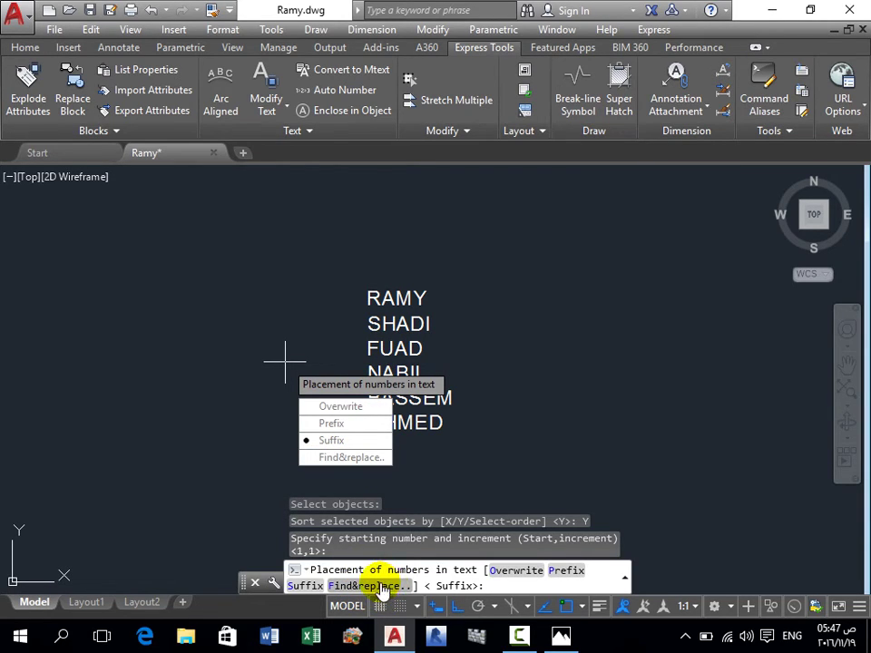
{"action": "left_click", "coordinate": [343, 467]}
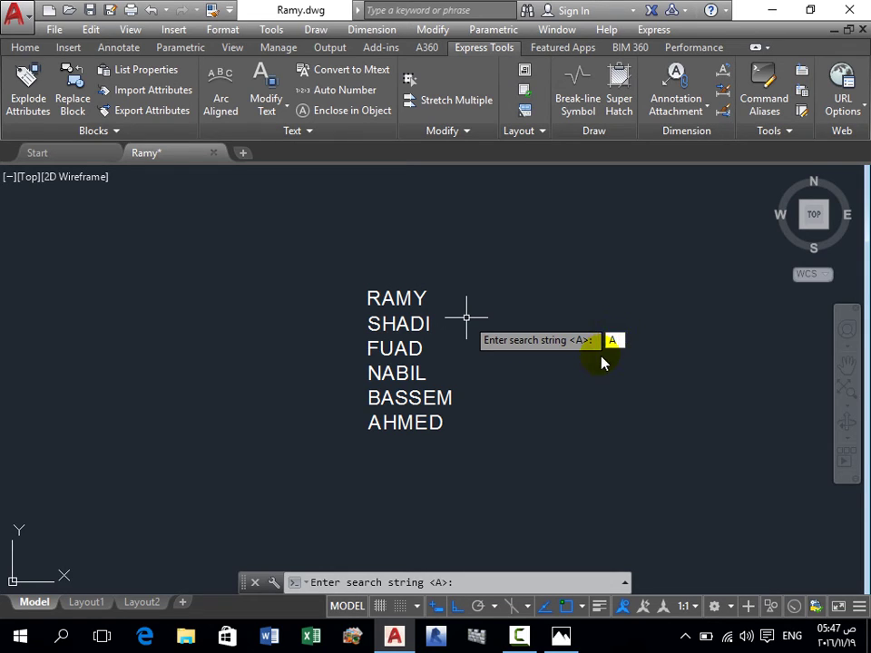
{"action": "key", "text": "Return"}
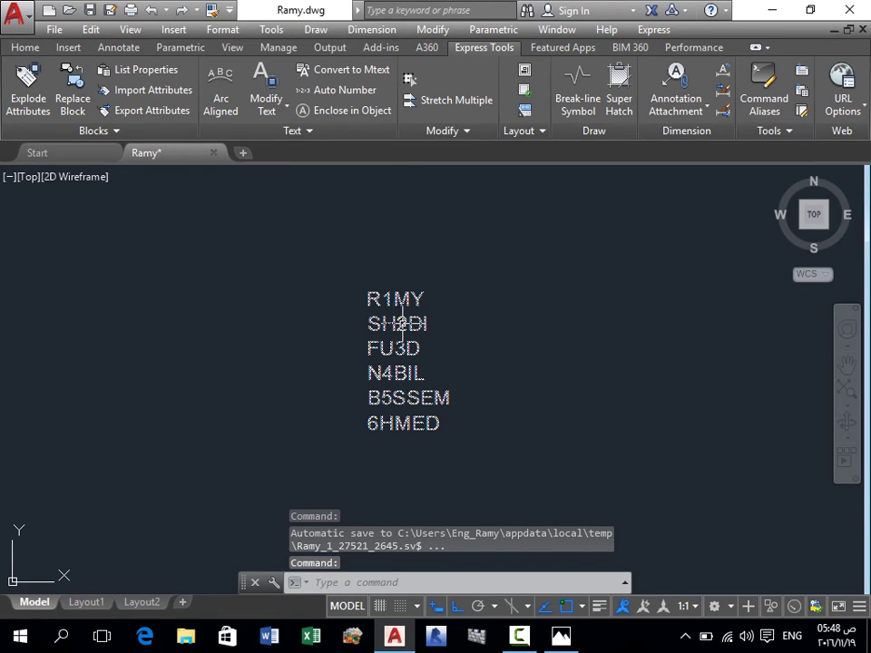
{"action": "left_click", "coordinate": [400, 324]}
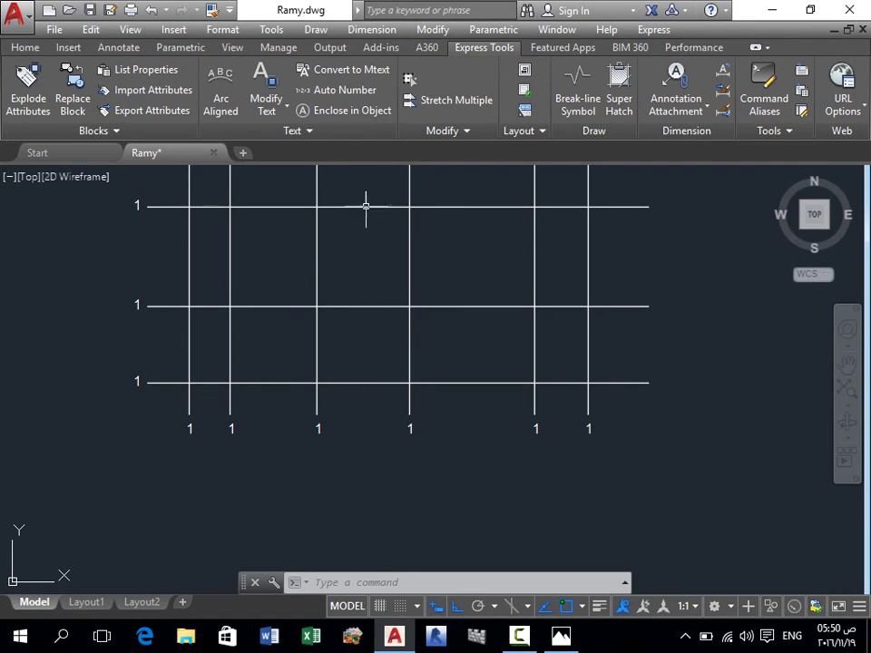
{"action": "left_click", "coordinate": [334, 89]}
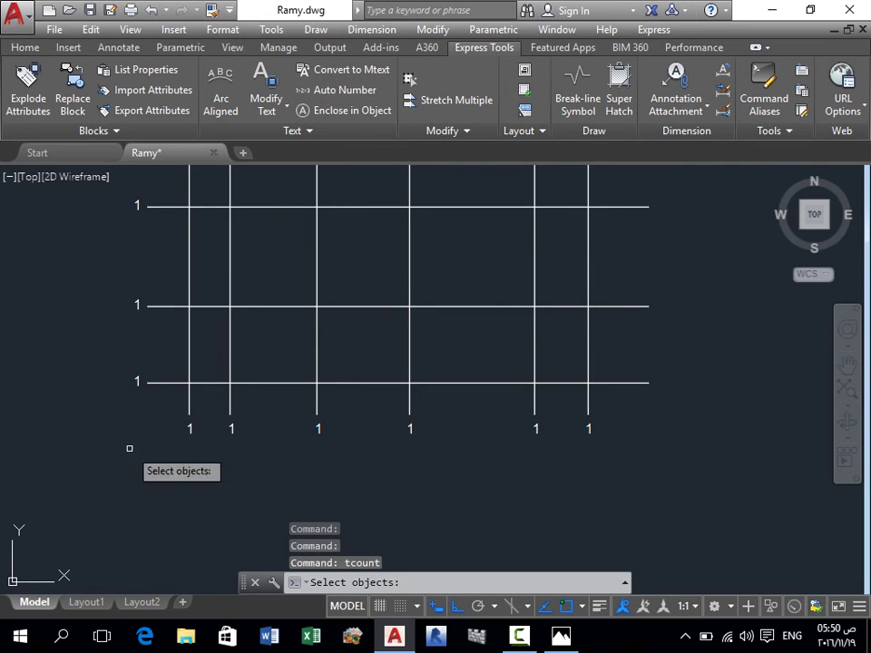
{"action": "left_click", "coordinate": [156, 415]}
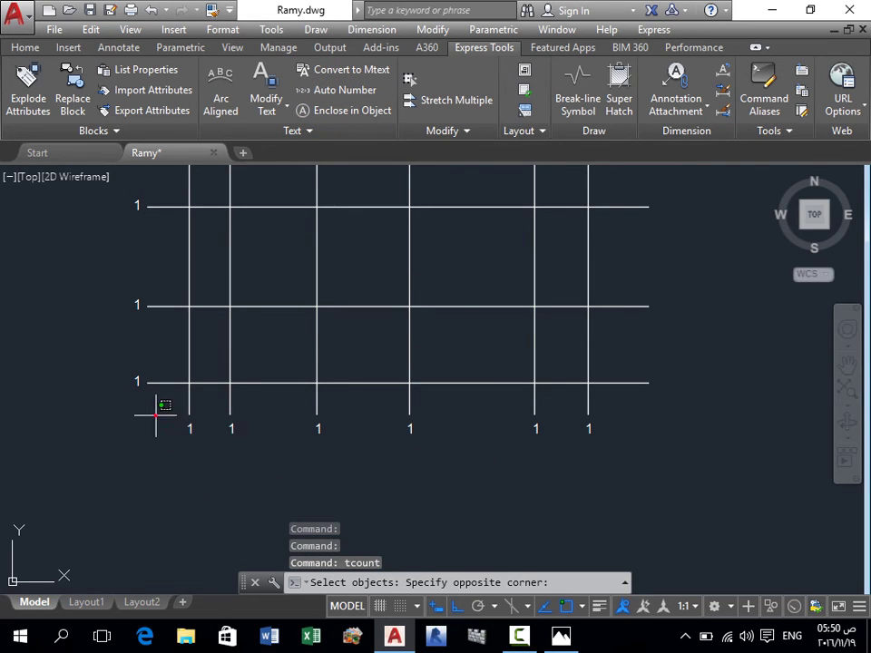
{"action": "left_click", "coordinate": [628, 434]}
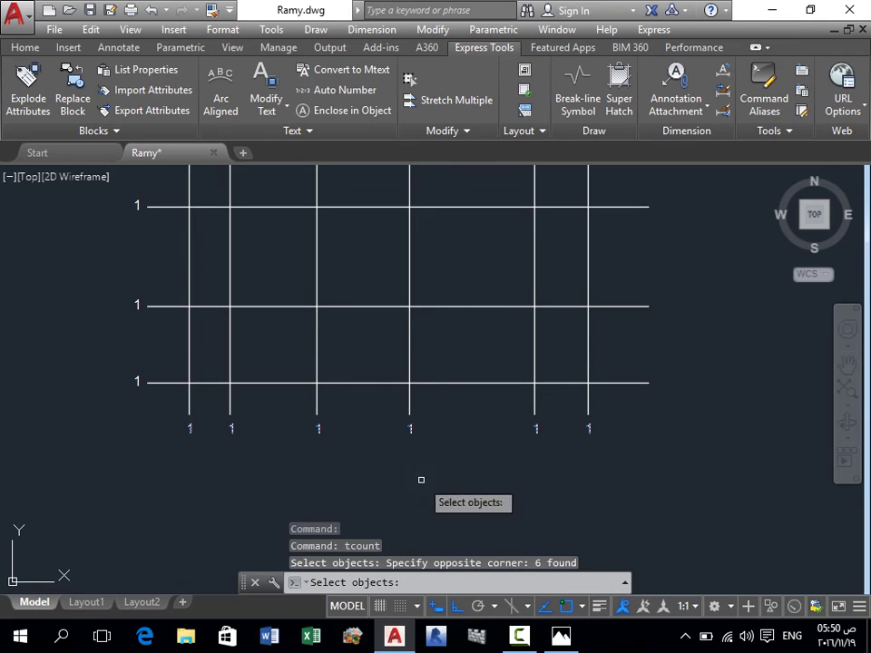
{"action": "key", "text": "Return"}
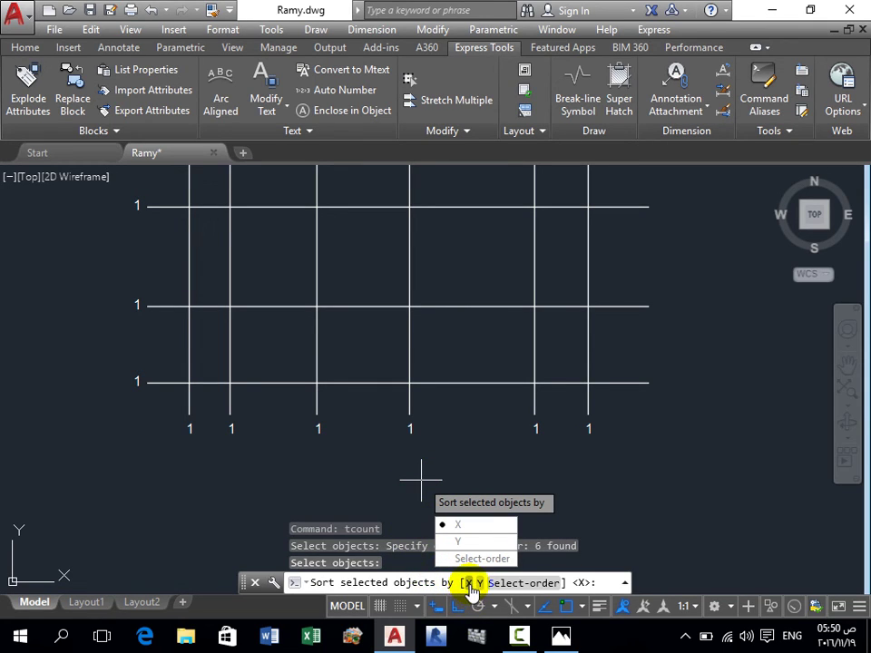
{"action": "left_click", "coordinate": [468, 583]}
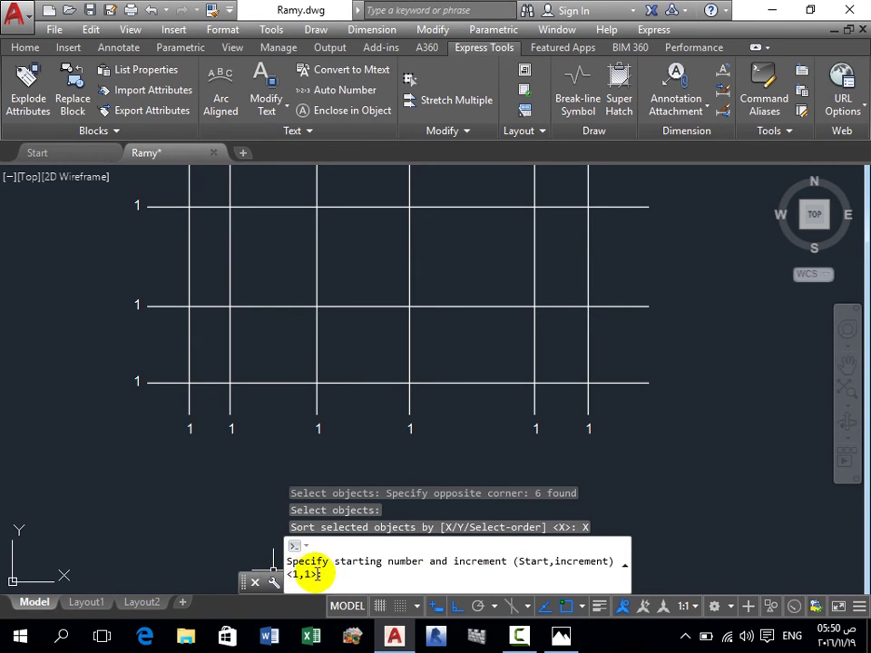
{"action": "key", "text": "Return"}
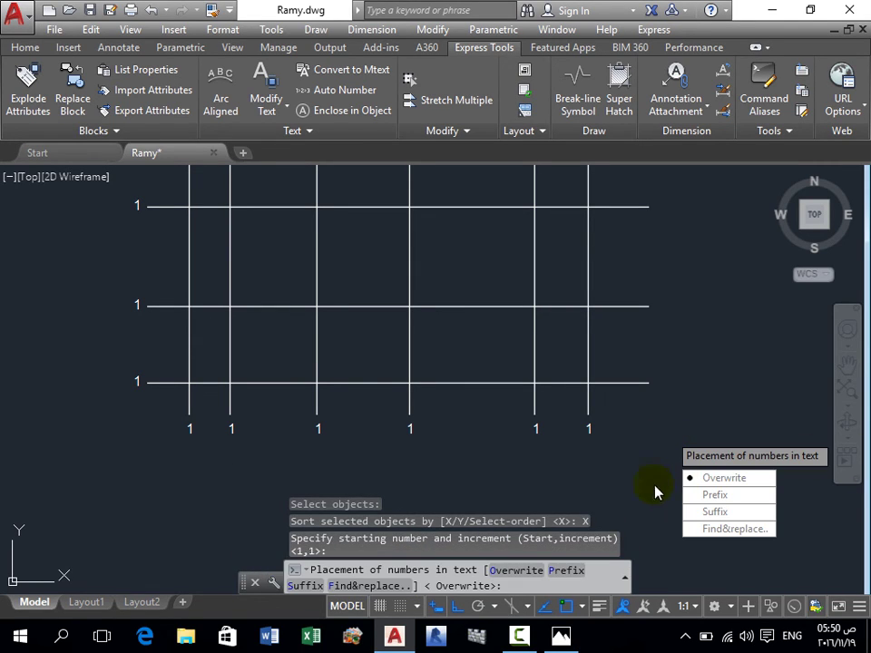
{"action": "left_click", "coordinate": [724, 478]}
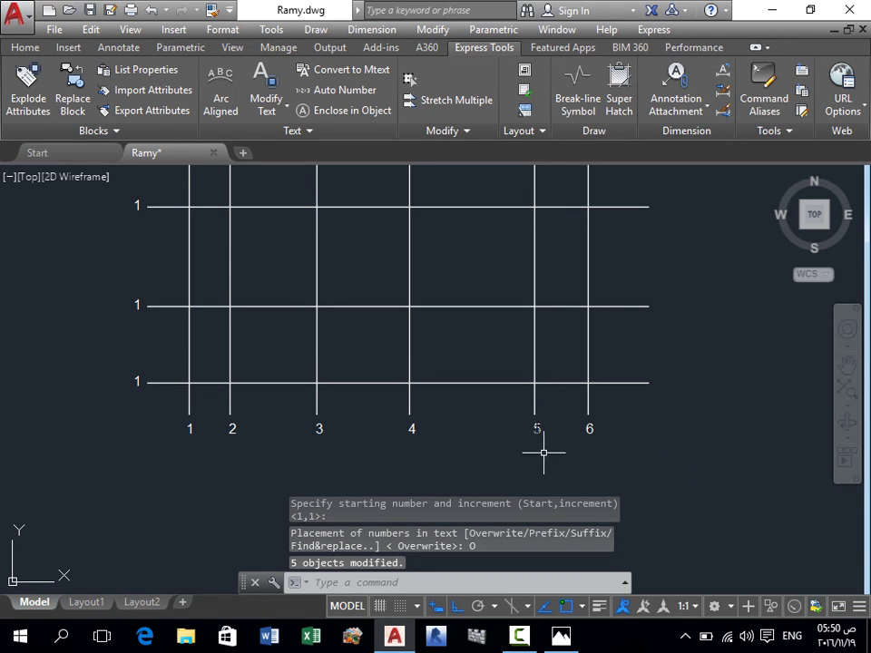
{"action": "key", "text": "ctrl+z"}
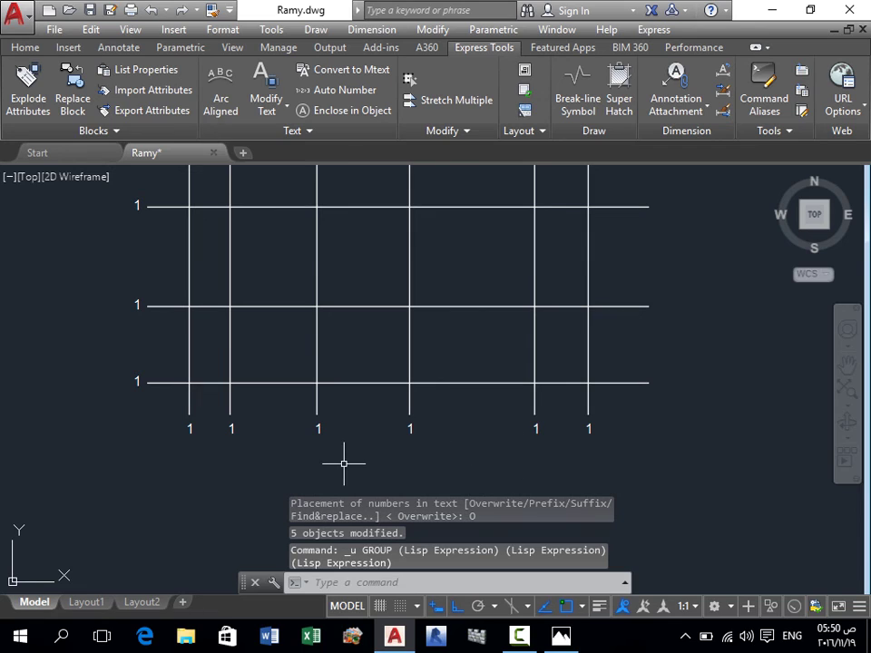
Step: Overwrite the six bottom axis labels with numbers 1–6 in selection order, start 1 increment 1
{"action": "left_click", "coordinate": [345, 90]}
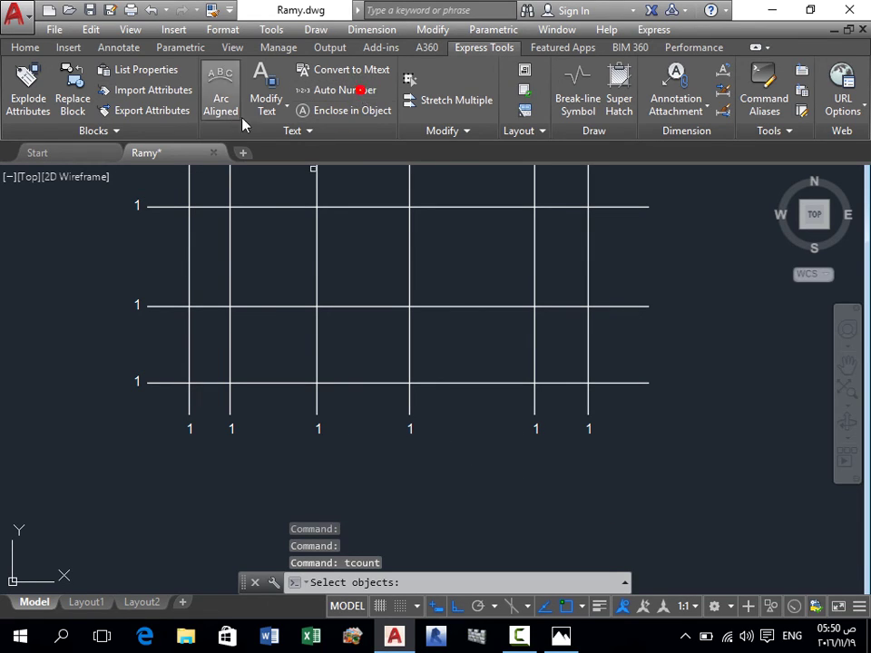
{"action": "left_click", "coordinate": [156, 417]}
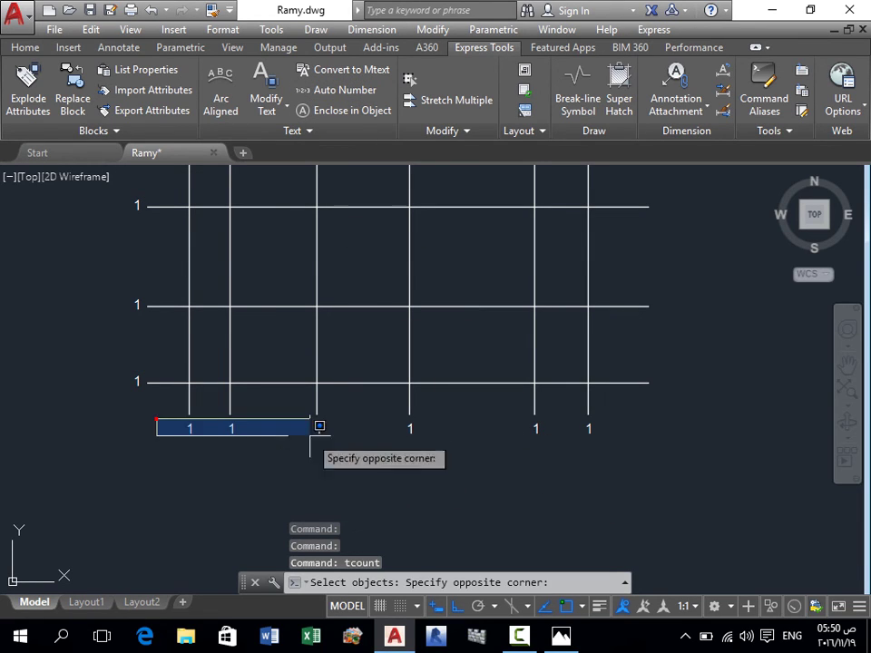
{"action": "left_click", "coordinate": [676, 439]}
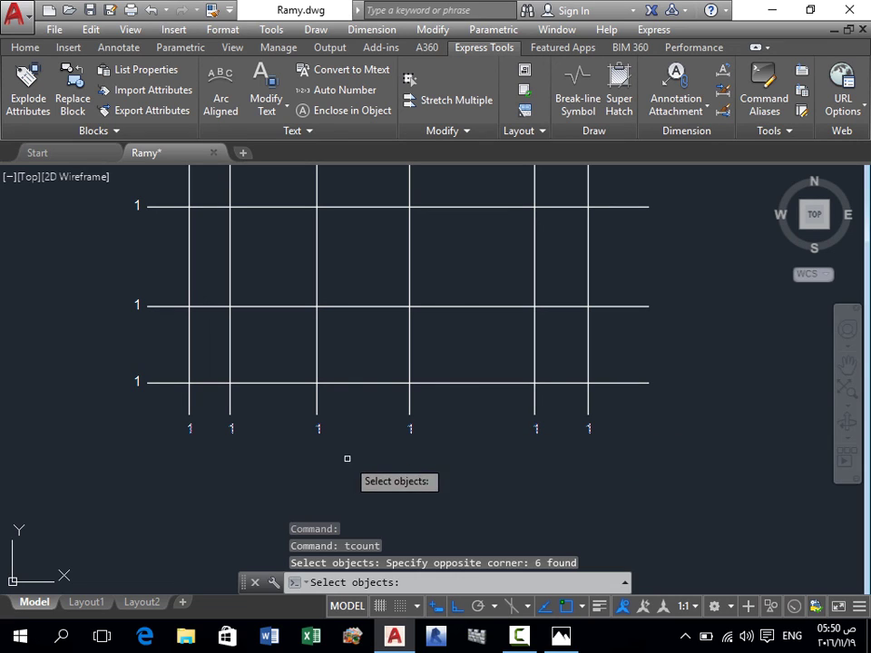
{"action": "key", "text": "Return"}
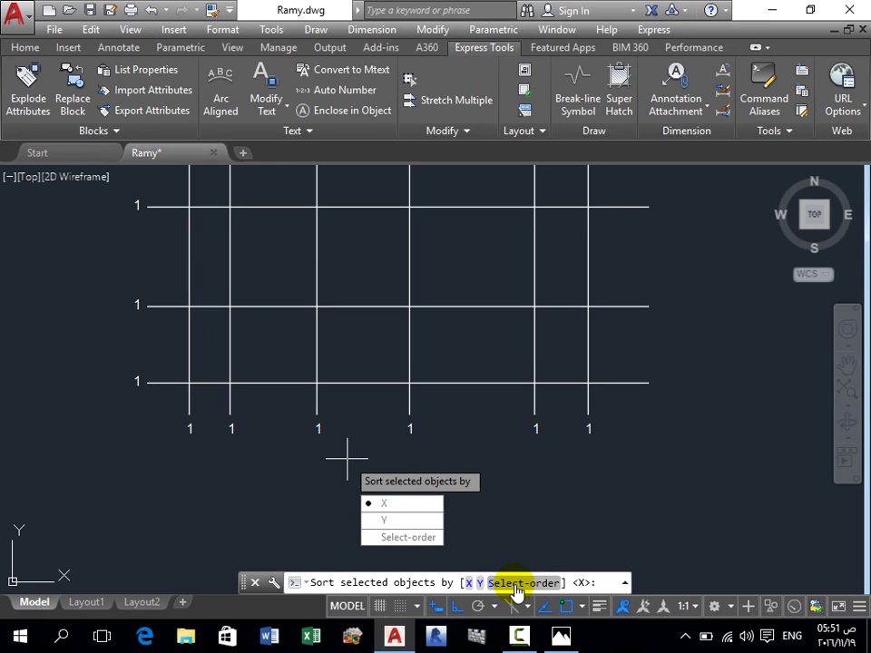
{"action": "left_click", "coordinate": [515, 585]}
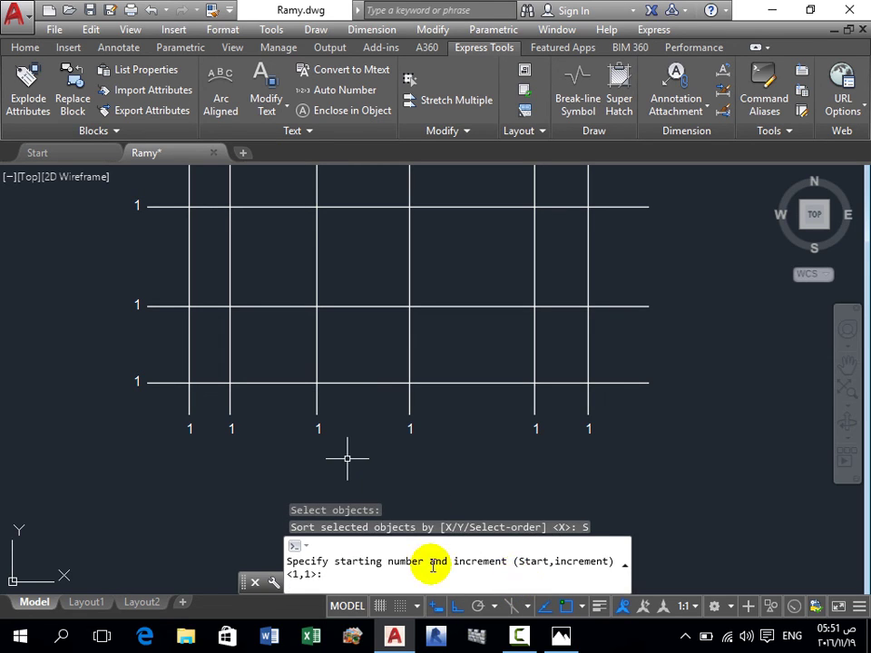
{"action": "key", "text": "Return"}
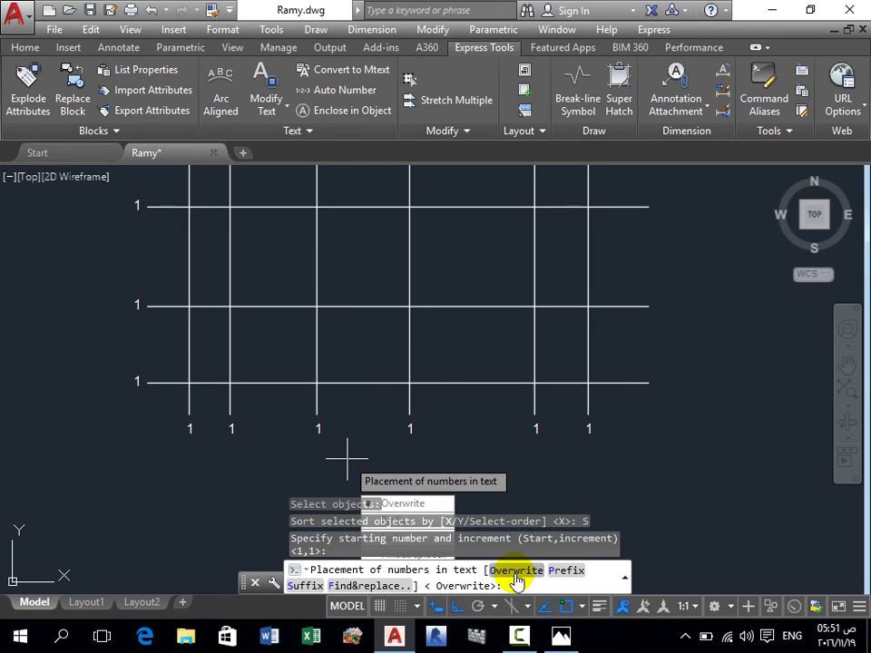
{"action": "left_click", "coordinate": [514, 570]}
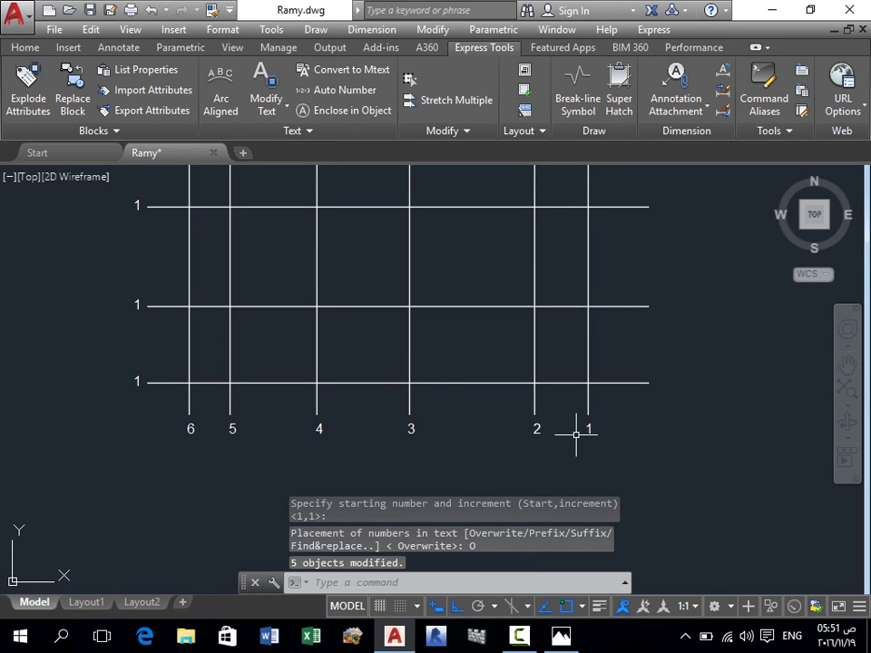
{"action": "left_click", "coordinate": [370, 457]}
{"action": "middle_click_drag", "start_coordinate": [369, 457], "coordinate": [401, 468]}
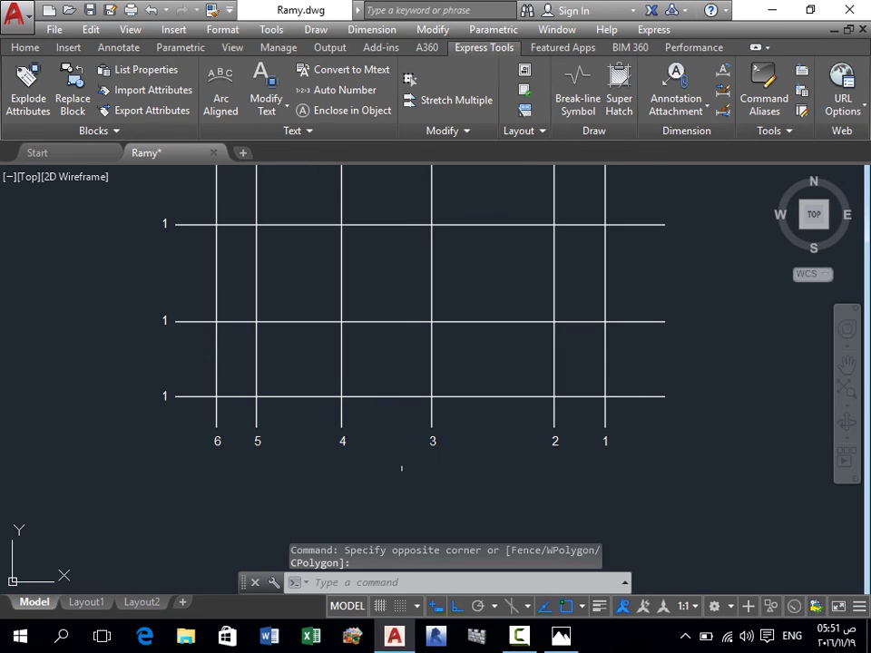